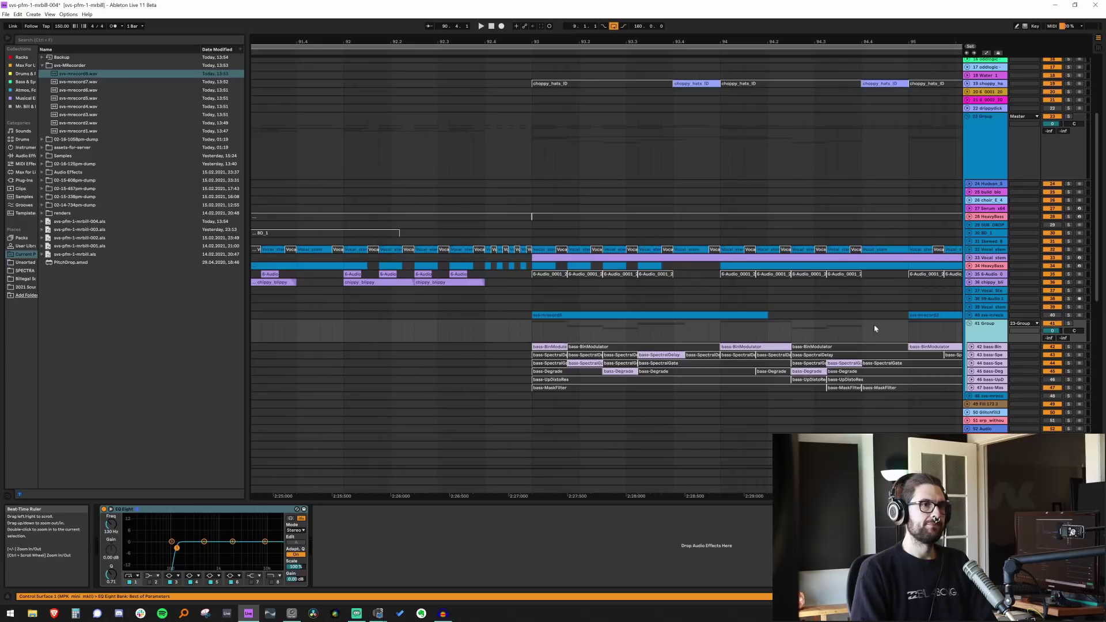
Unfold the bass-BinModulator track, select its first clip at bar 93 and solo the track
{"action": "left_click", "coordinate": [972, 347]}
{"action": "left_click", "coordinate": [549, 347]}
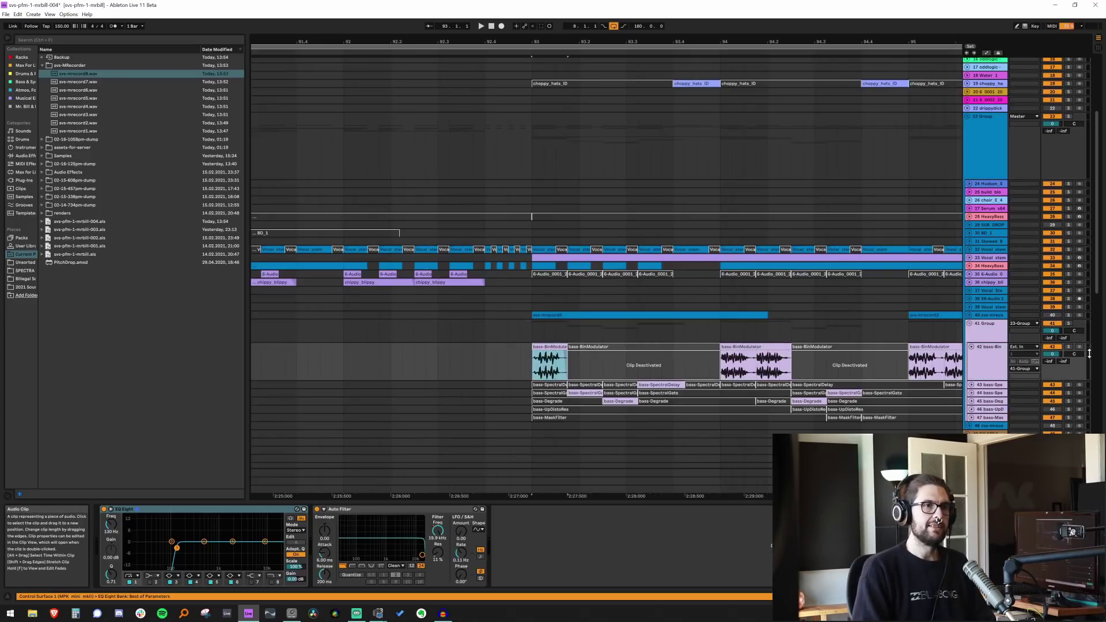
{"action": "left_click", "coordinate": [1069, 347]}
Find ValhallaRoom_x64 with the search "valha", load it on the bass-BinModulator track and play the clip through it
{"action": "key", "text": "ctrl+f"}
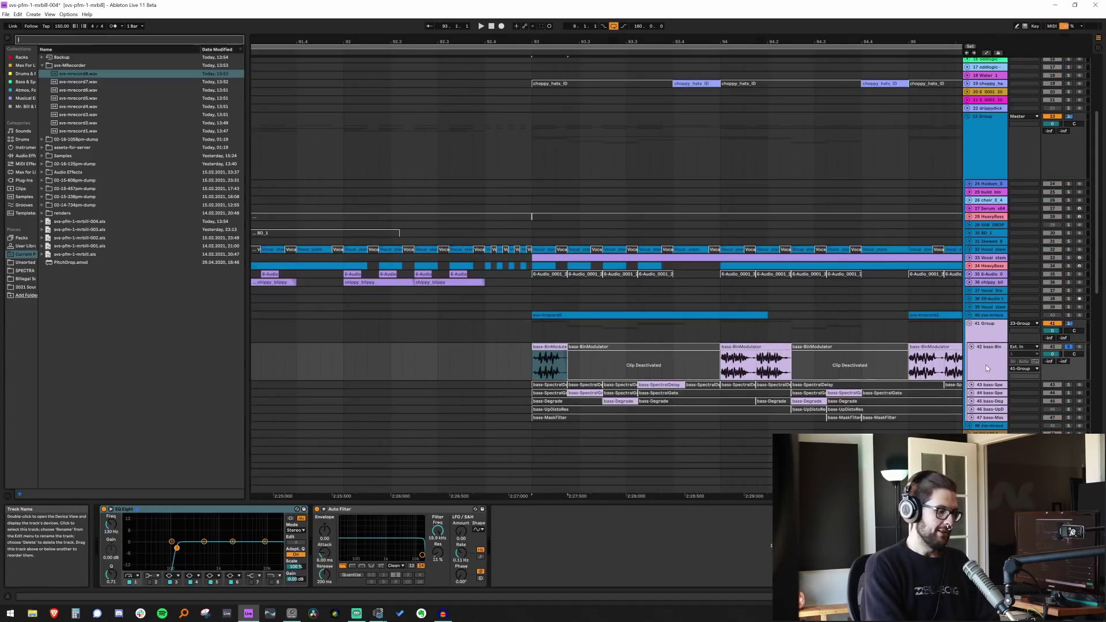
{"action": "type", "text": "valha"}
{"action": "double_click", "coordinate": [107, 97]}
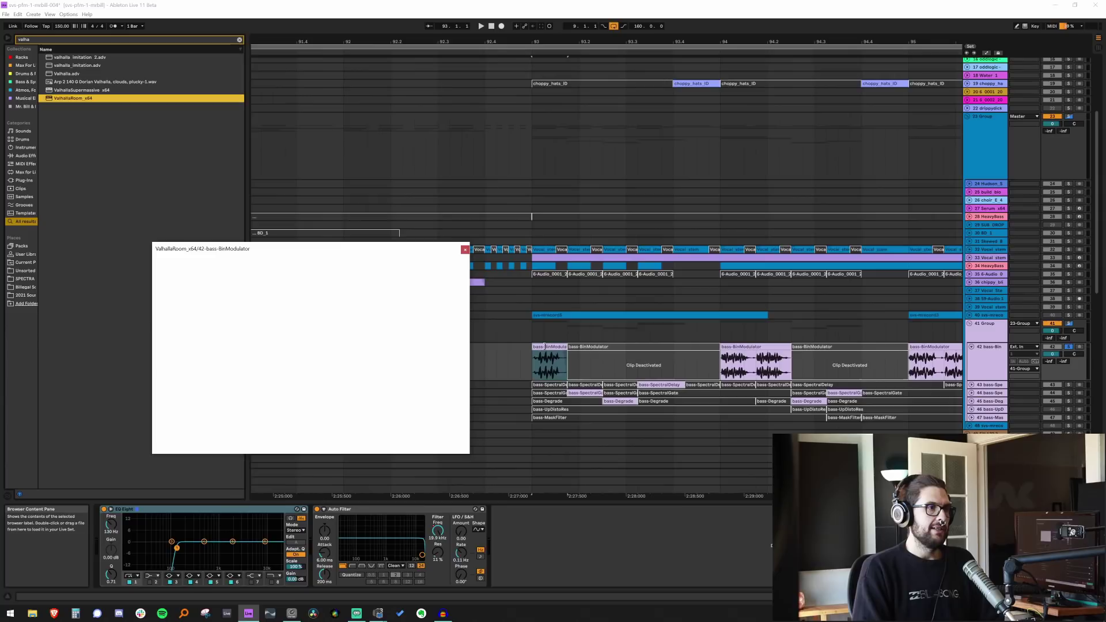
{"action": "key", "text": "space"}
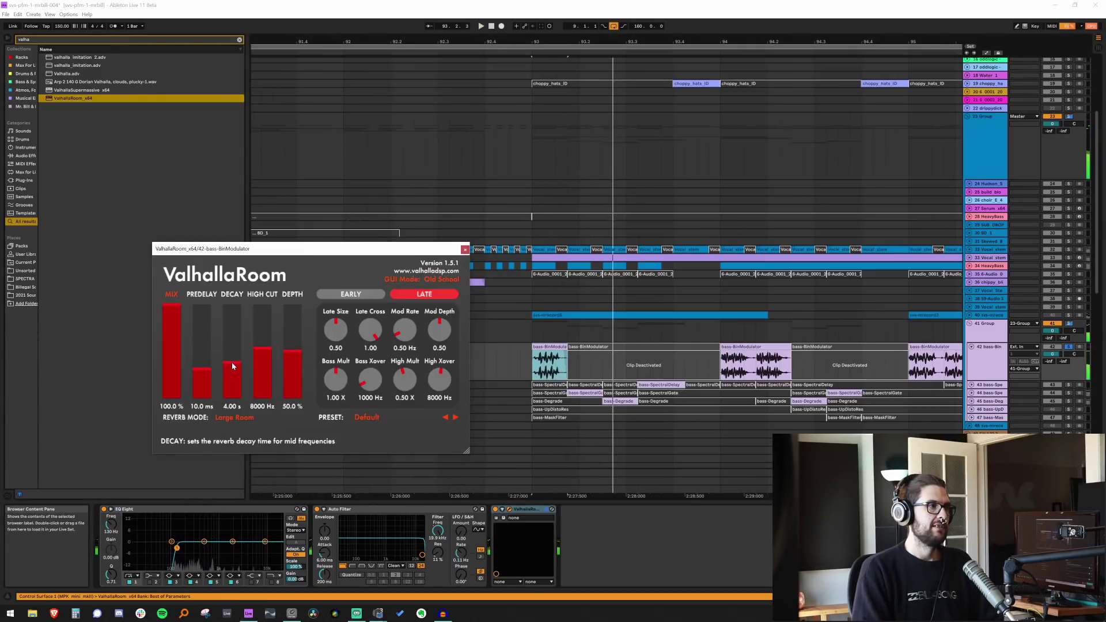
Insert an audio track below bass-BinModulator, take its input from track 42, and arm it for recording
{"action": "left_click", "coordinate": [973, 358]}
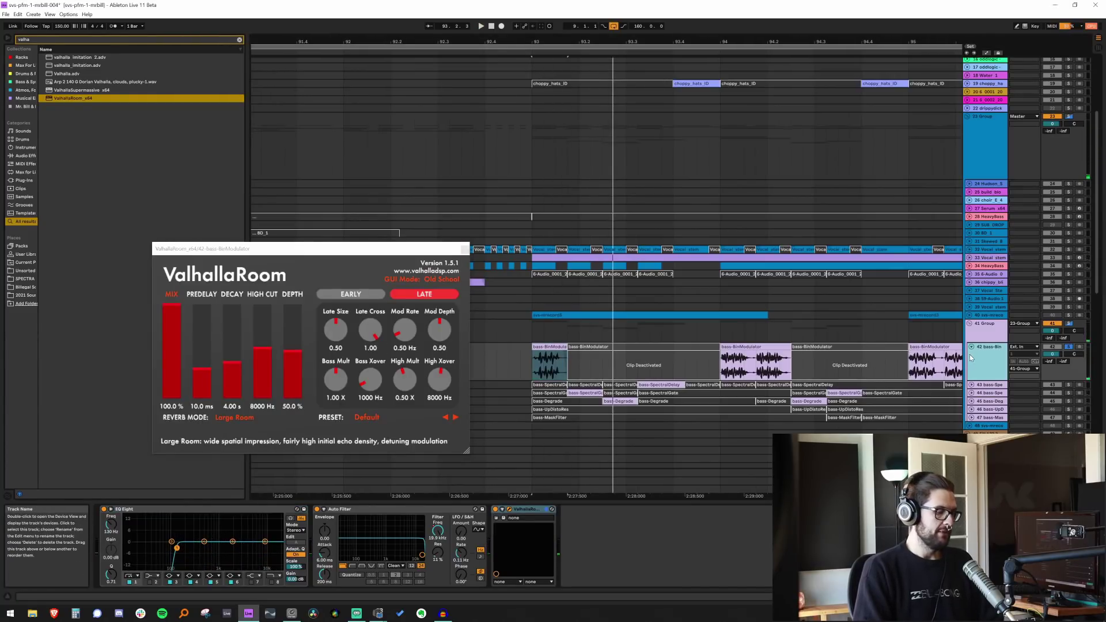
{"action": "key", "text": "ctrl+alt+p"}
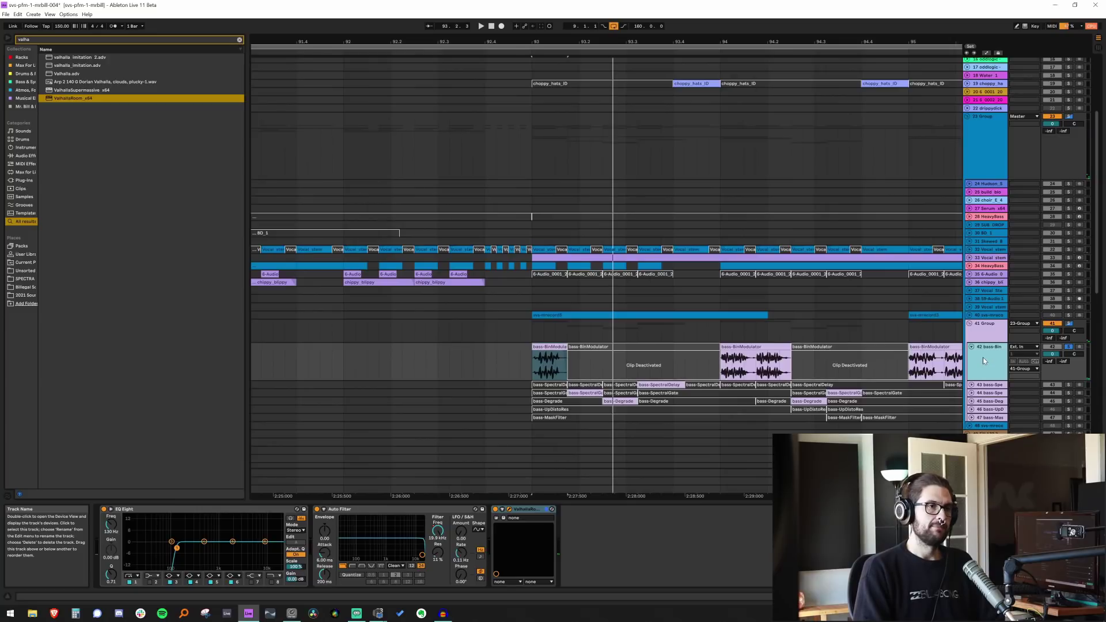
{"action": "key", "text": "ctrl+t"}
{"action": "left_click", "coordinate": [1025, 385]}
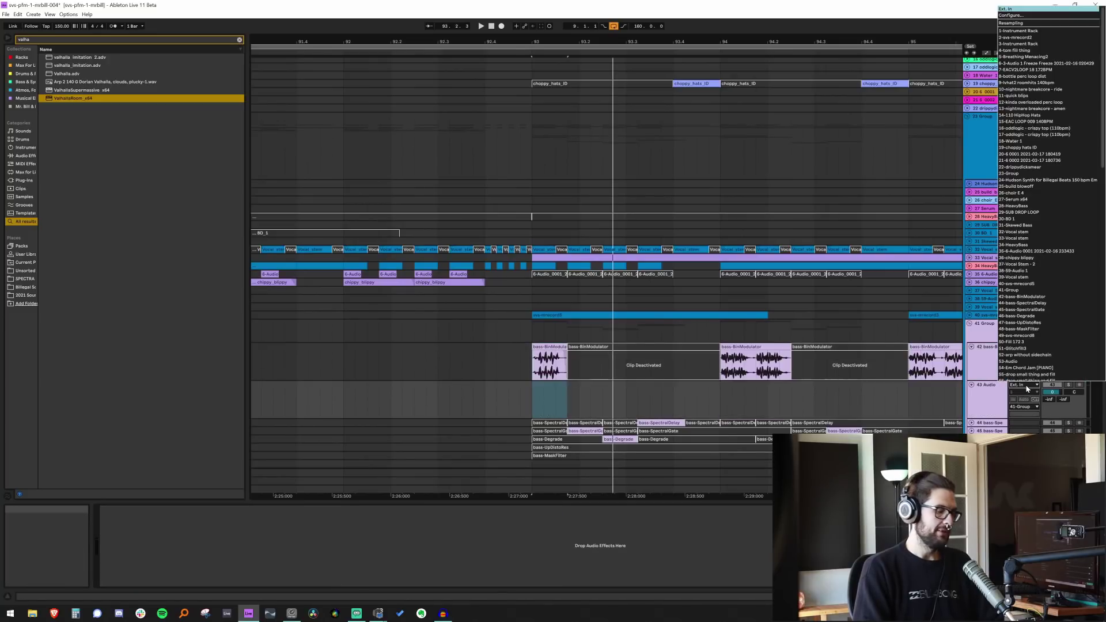
{"action": "type", "text": "42"}
{"action": "left_click", "coordinate": [1028, 385]}
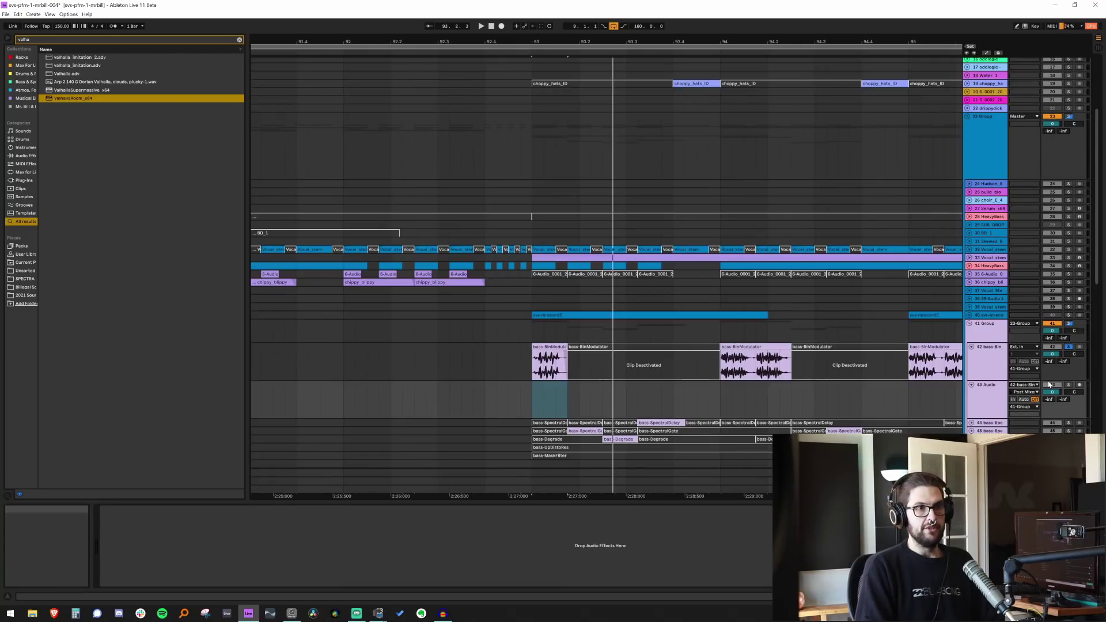
{"action": "left_click", "coordinate": [1079, 385]}
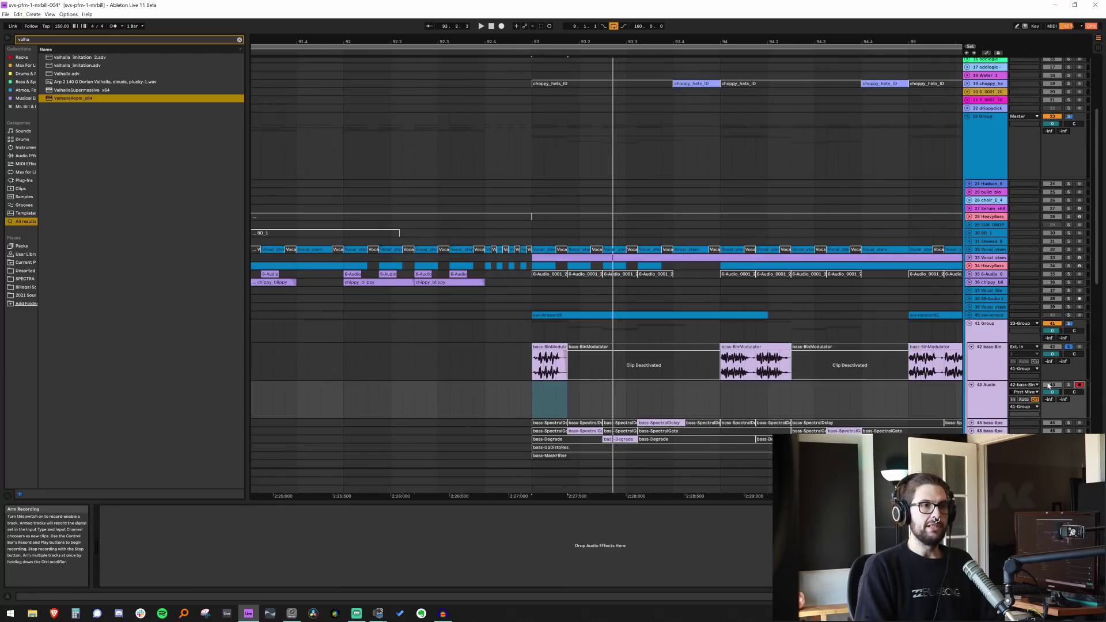
Record the reverbed bass from bar 93 onto the new audio track and inspect the recorded clip
{"action": "left_click", "coordinate": [533, 400]}
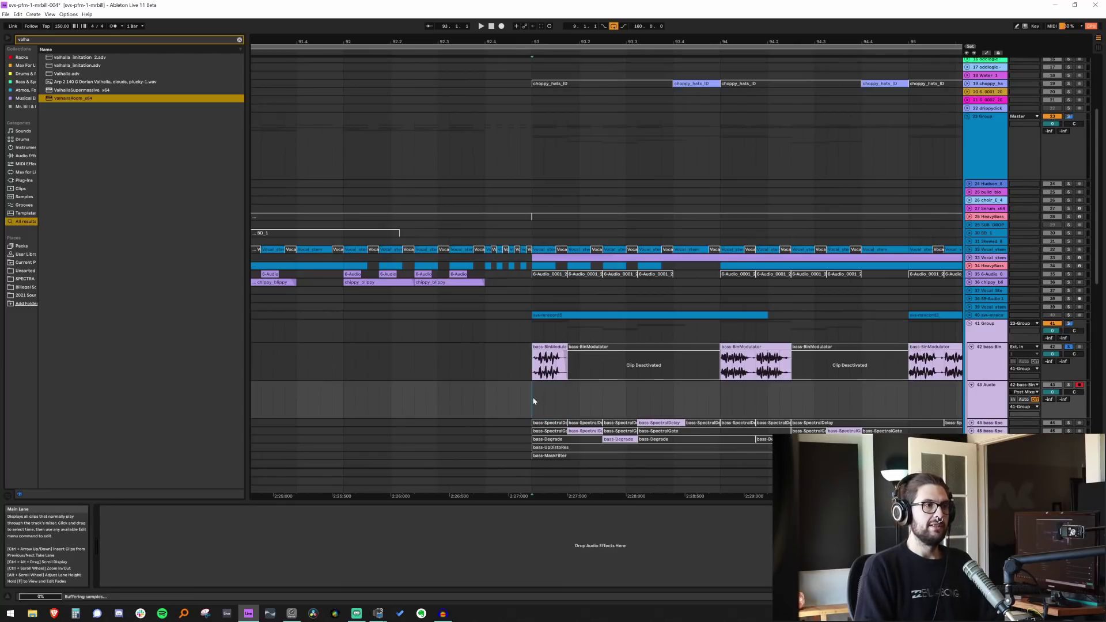
{"action": "left_click", "coordinate": [502, 26]}
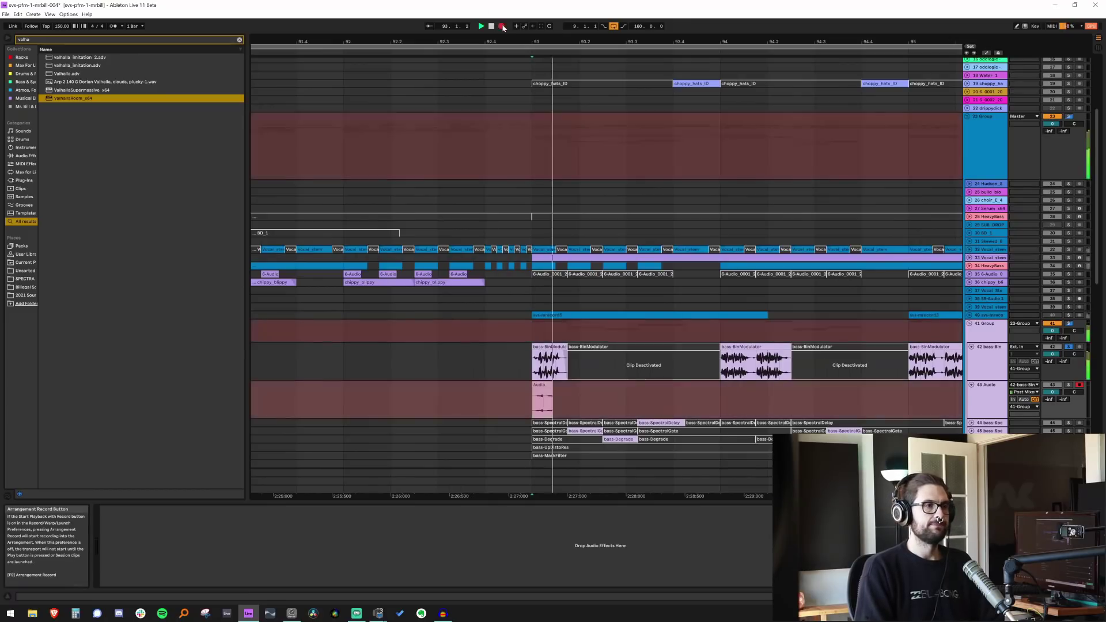
{"action": "left_click_drag", "start_coordinate": [782, 42], "coordinate": [502, 42]}
{"action": "key", "text": "space"}
{"action": "key", "text": "minus"}
{"action": "key", "text": "minus"}
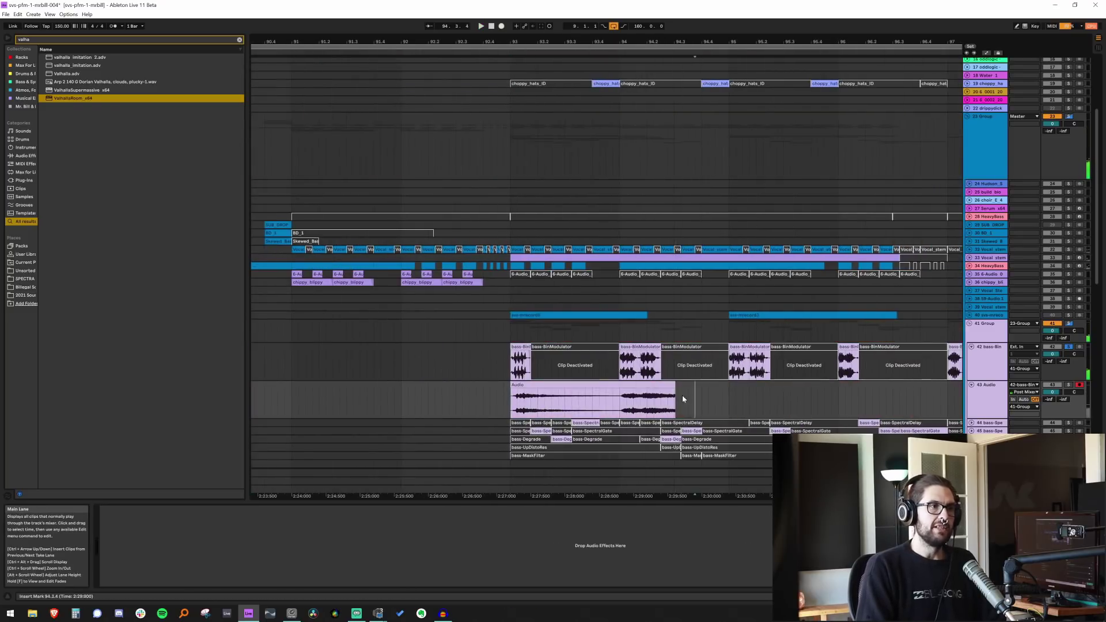
{"action": "left_click_drag", "start_coordinate": [684, 395], "coordinate": [512, 399]}
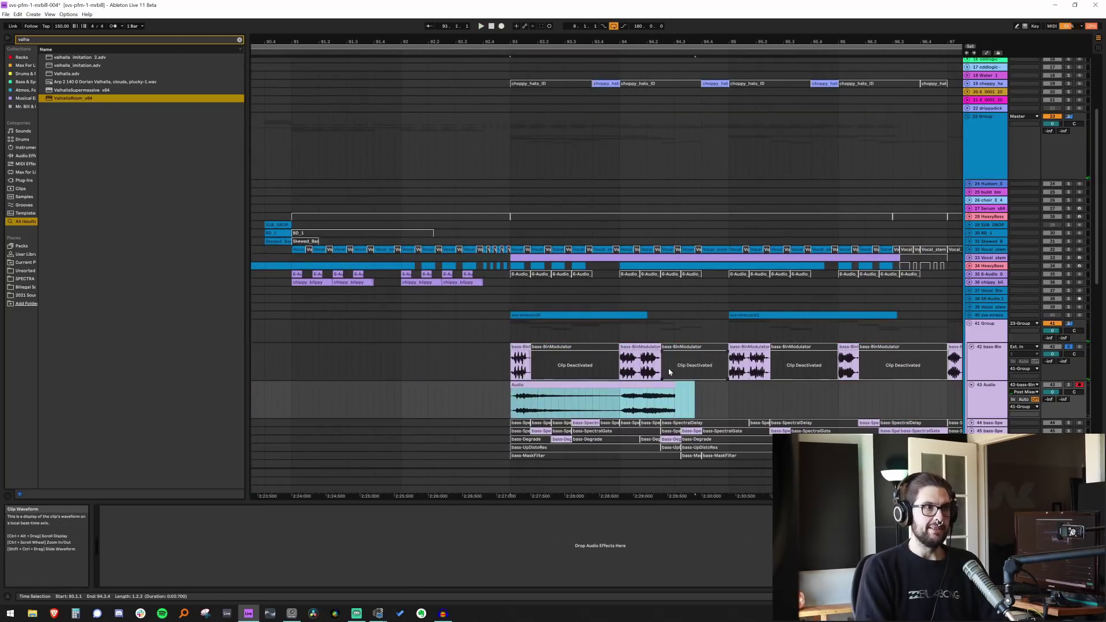
{"action": "left_click", "coordinate": [640, 347]}
{"action": "left_click", "coordinate": [575, 395]}
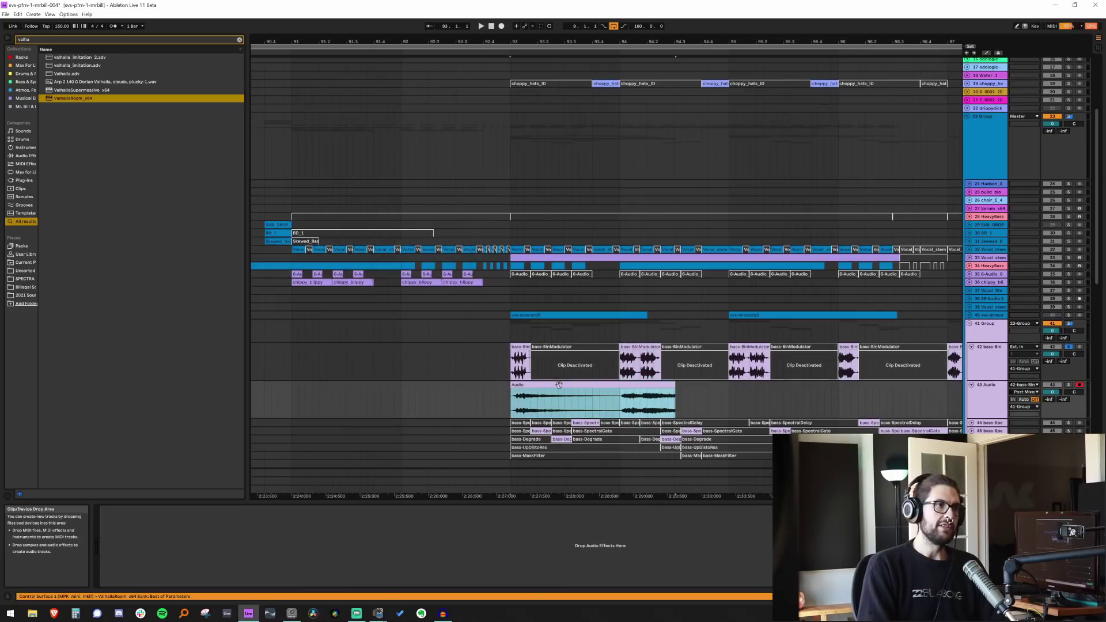
Deactivate the bass-BinModulator clips at bars 94 and 95 and the recorded clip on the track below
{"action": "left_click", "coordinate": [638, 347]}
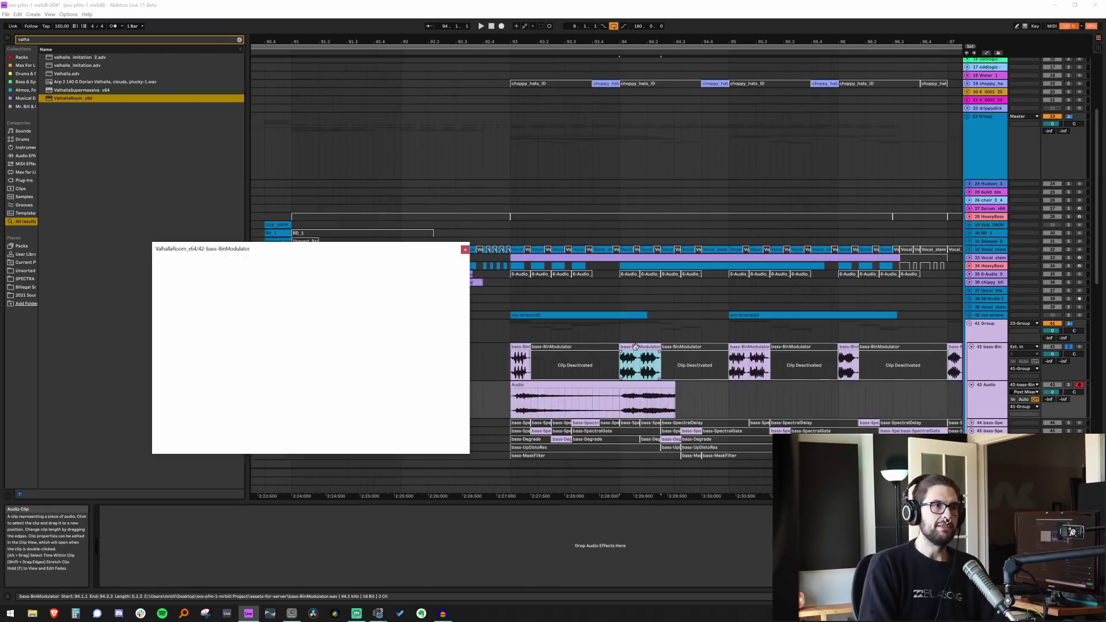
{"action": "key", "text": "0"}
{"action": "left_click", "coordinate": [740, 346]}
{"action": "key", "text": "0"}
{"action": "left_click", "coordinate": [631, 385]}
{"action": "left_click", "coordinate": [631, 385]}
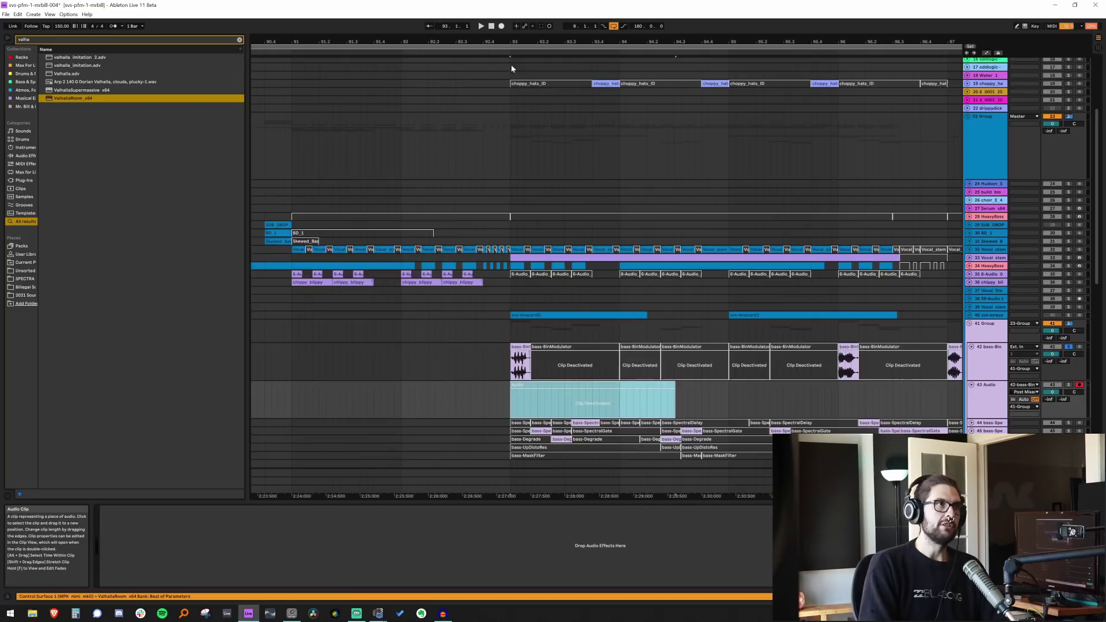
Record the first hit's reverb tail from bar 93 onto the audio track and reactivate the bar 94 and 95 bass clips
{"action": "left_click", "coordinate": [502, 25]}
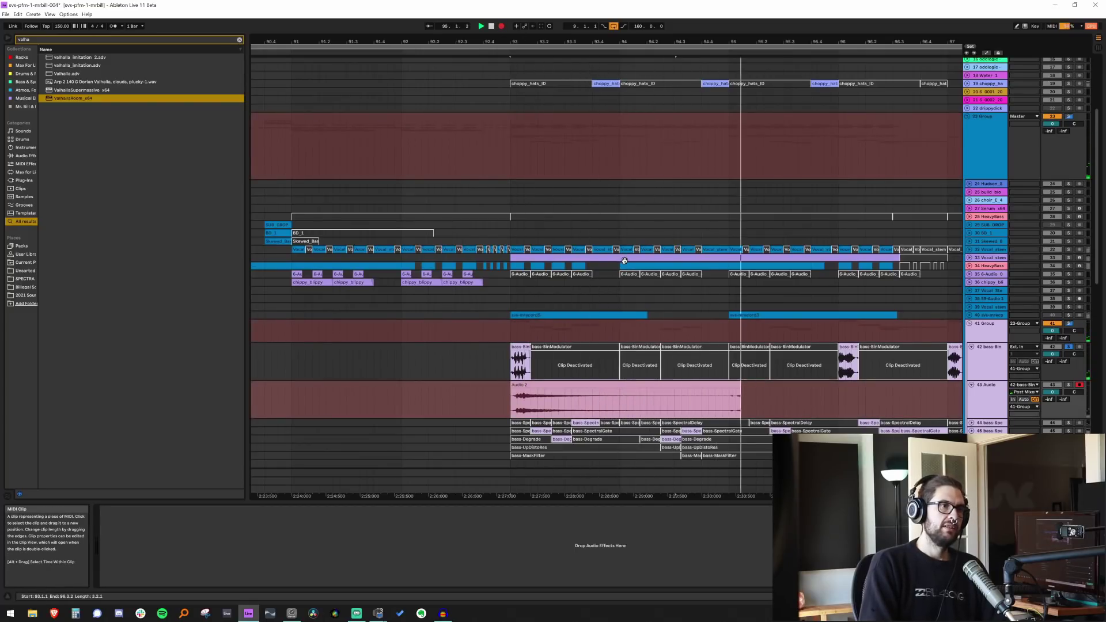
{"action": "key", "text": "F9"}
{"action": "left_click", "coordinate": [622, 346]}
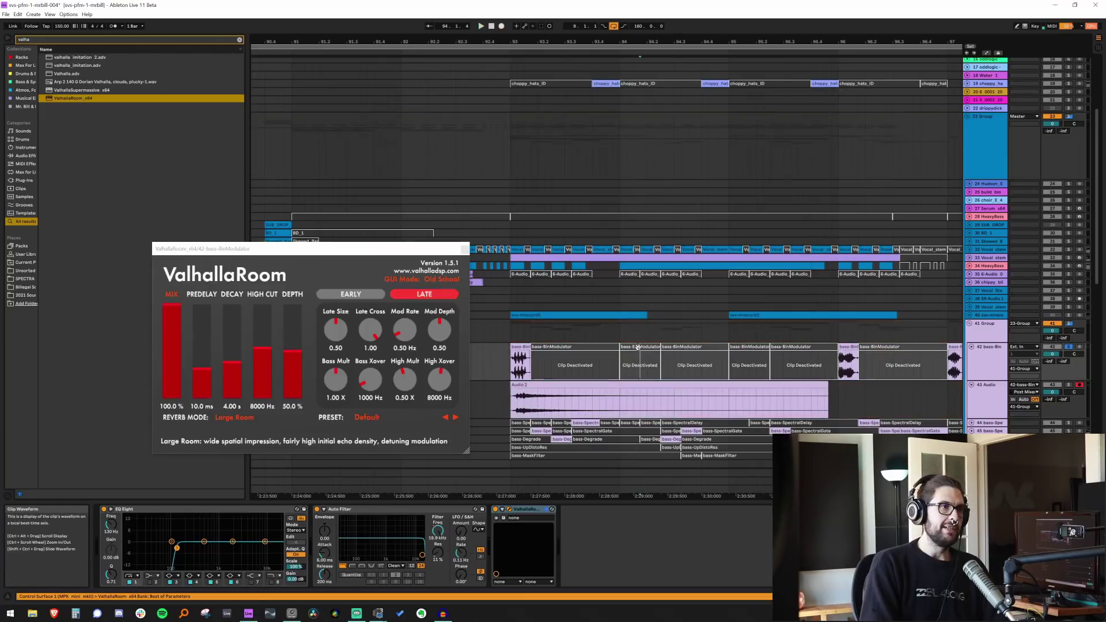
{"action": "left_click", "coordinate": [465, 249]}
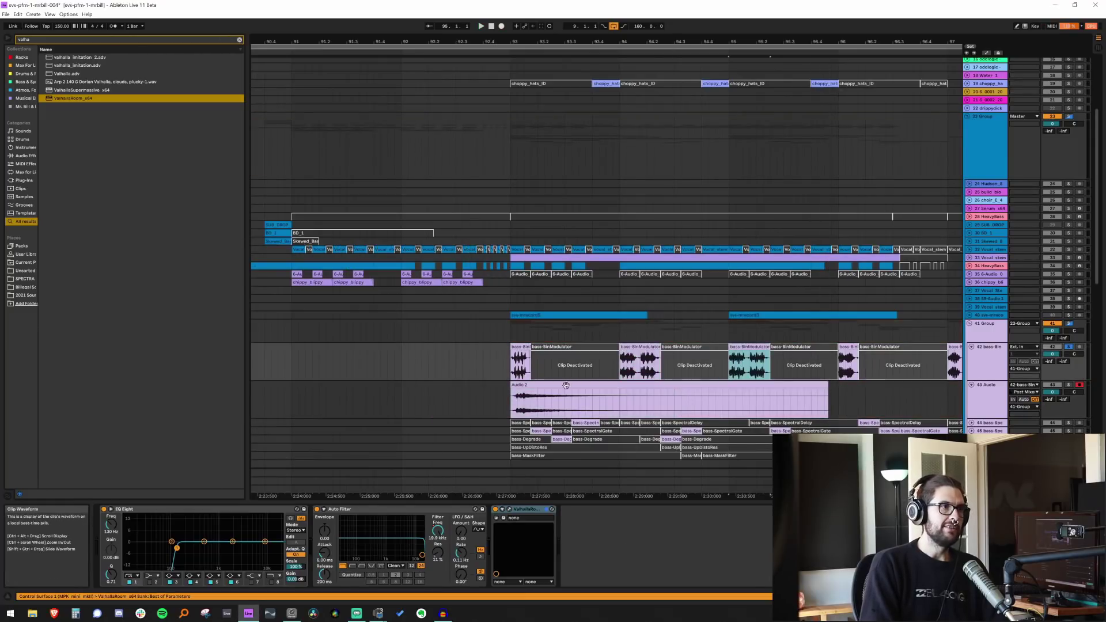
Move the recorded reverb clip two bars earlier to start at bar 91 and split it at bar 93
{"action": "left_click_drag", "start_coordinate": [727, 393], "coordinate": [510, 392]}
{"action": "left_click", "coordinate": [510, 397]}
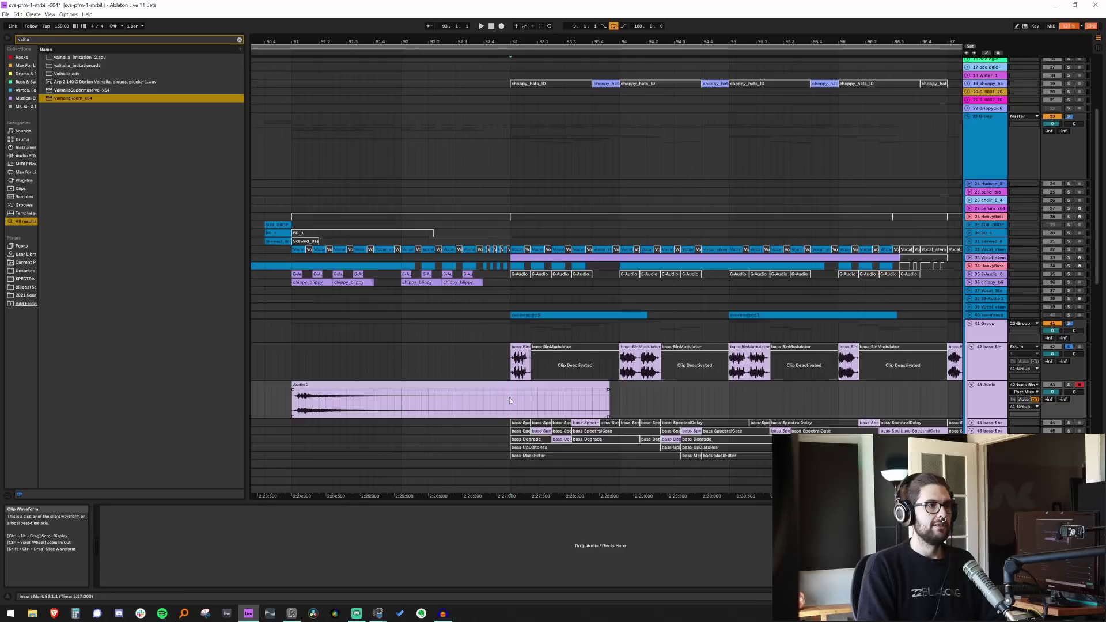
{"action": "key", "text": "ctrl+e"}
Reverse the reverb clip before bar 93 and delete the leftover part after it
{"action": "left_click", "coordinate": [497, 384]}
{"action": "key", "text": "r"}
{"action": "left_click", "coordinate": [537, 384]}
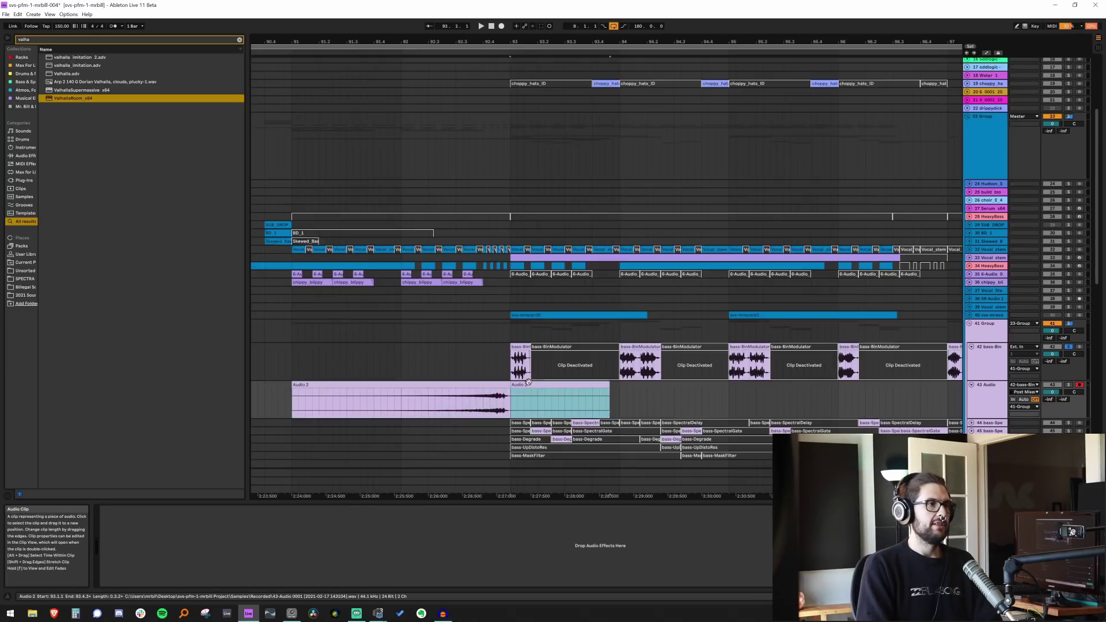
{"action": "key", "text": "Delete"}
Turn off ValhallaRoom, unsolo bass-BinModulator and disarm the audio track, and play the reversed swell into the bass
{"action": "left_click", "coordinate": [973, 359]}
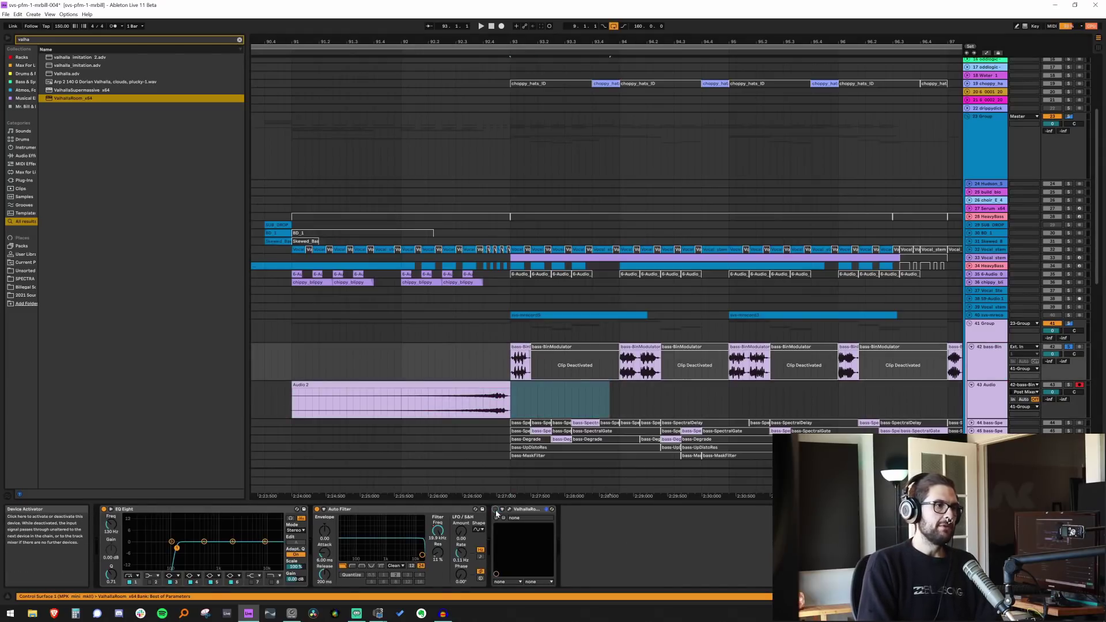
{"action": "left_click", "coordinate": [422, 401]}
{"action": "left_click_drag", "start_coordinate": [1065, 379], "coordinate": [1067, 362]}
{"action": "left_click", "coordinate": [1068, 348]}
{"action": "left_click", "coordinate": [1077, 355]}
{"action": "key", "text": "space"}
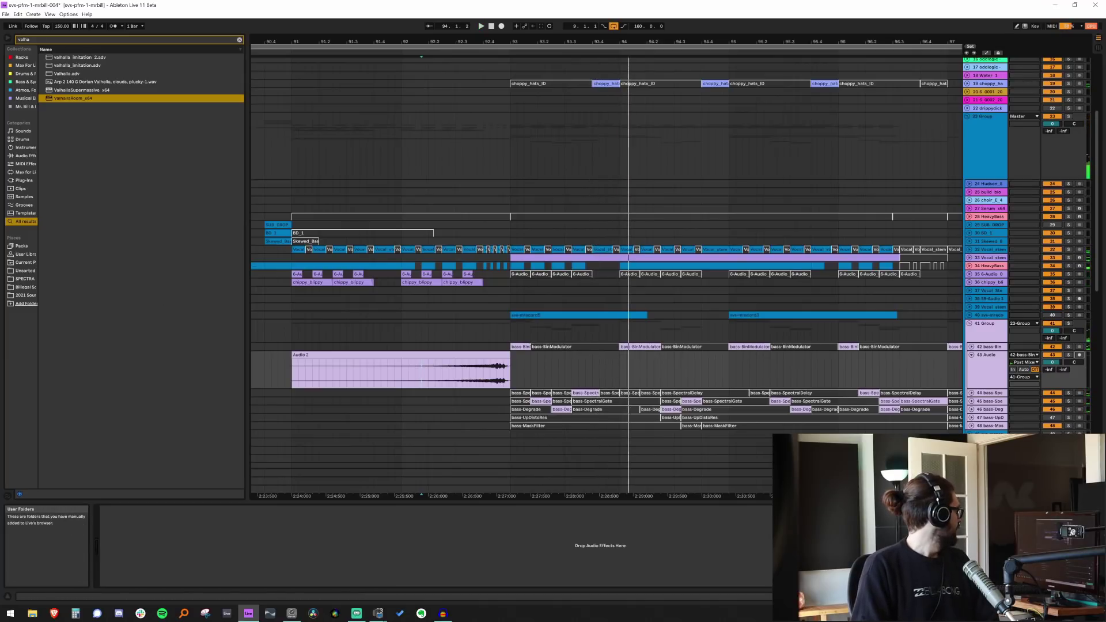
Select the bass-BinModulator track to show its devices and fold the reversed reverb's audio track
{"action": "key", "text": "alt+Tab"}
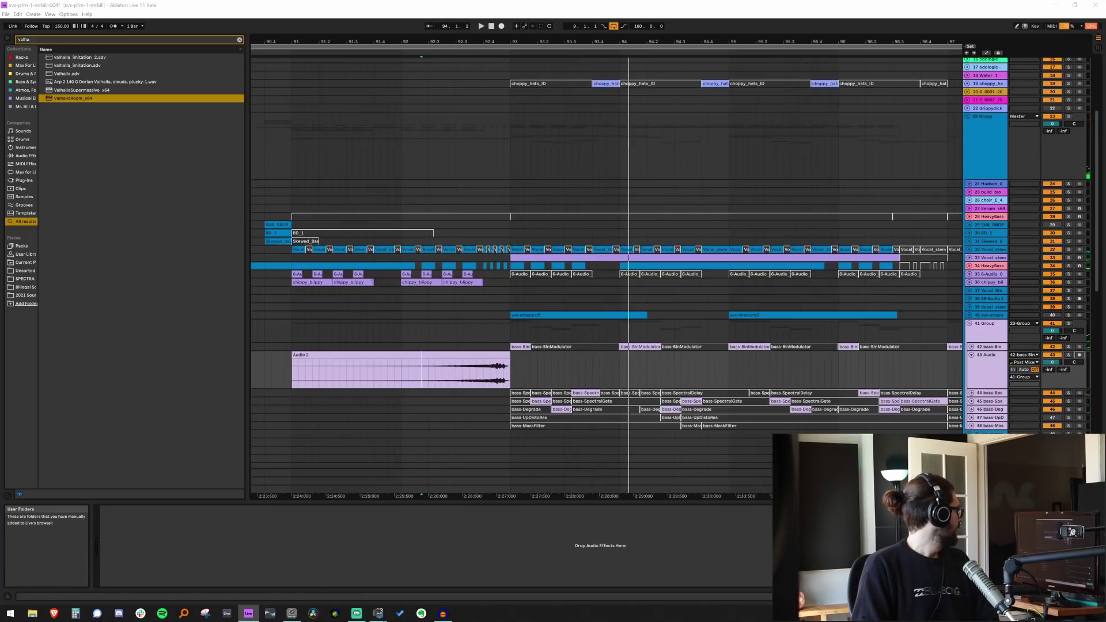
{"action": "left_click", "coordinate": [456, 347]}
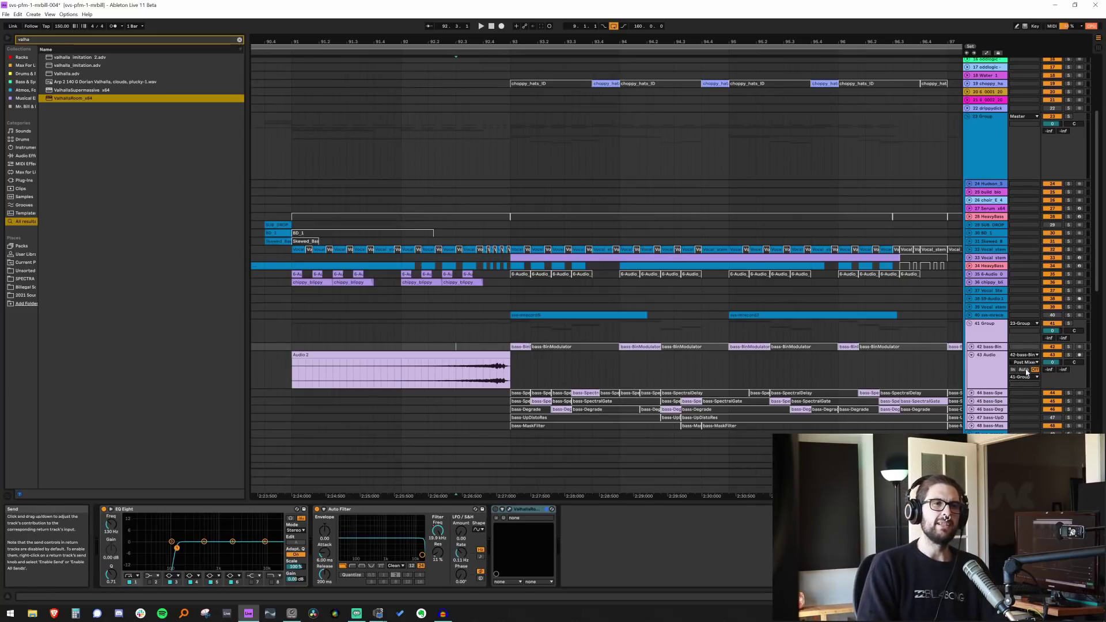
{"action": "left_click", "coordinate": [989, 373]}
{"action": "key", "text": "Left"}
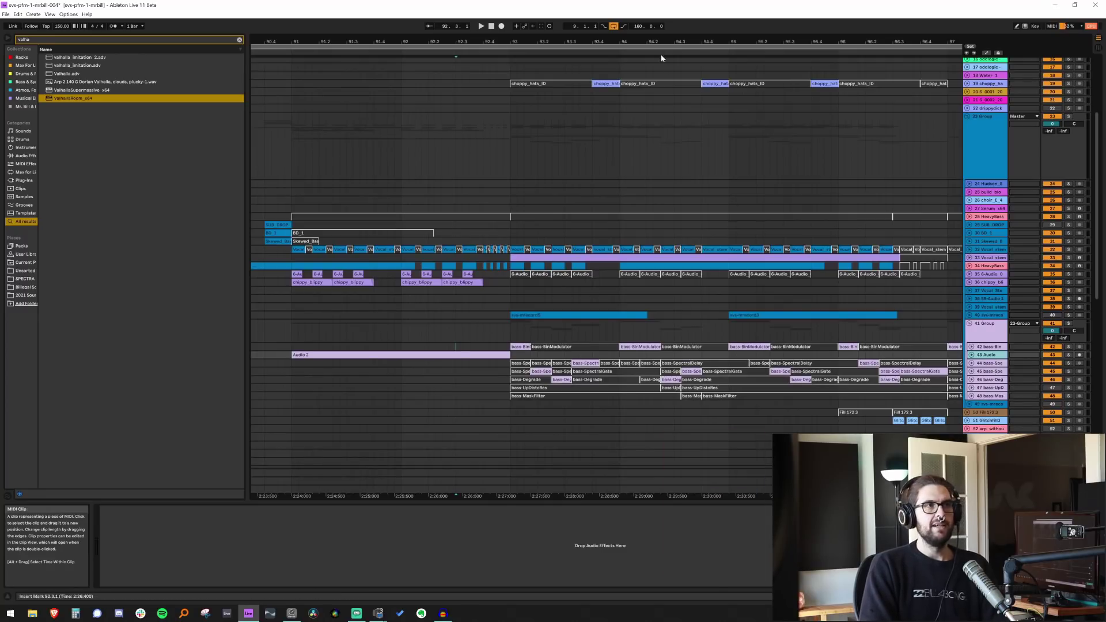
Search the browser for "mrecord" and delete the existing MRecorder from the Master chain
{"action": "left_click_drag", "start_coordinate": [661, 42], "coordinate": [545, 3]}
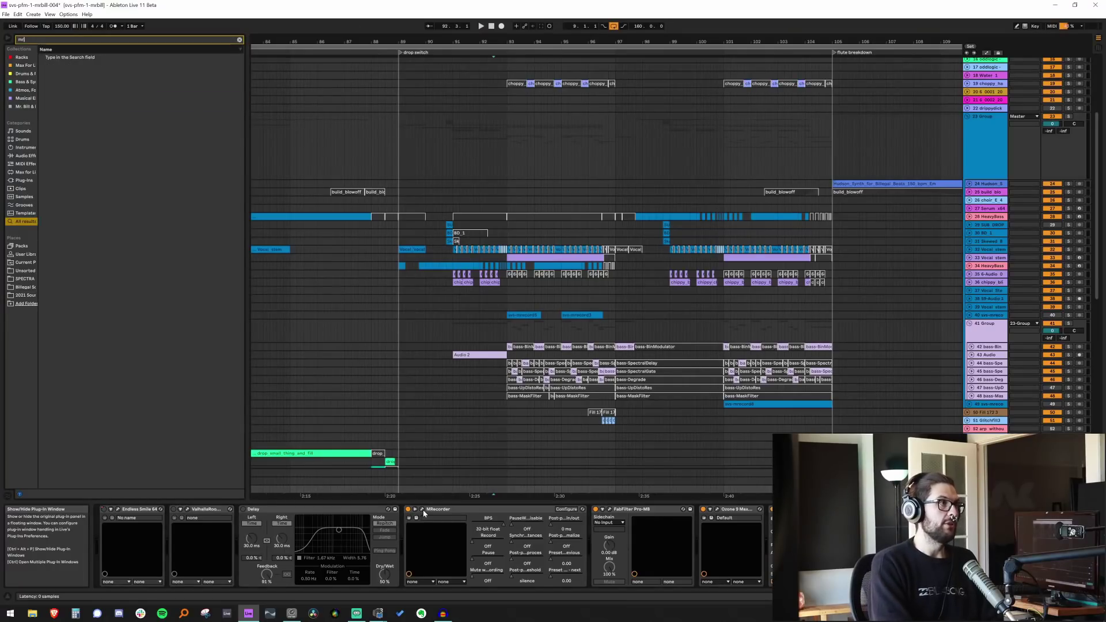
{"action": "type", "text": "rd"}
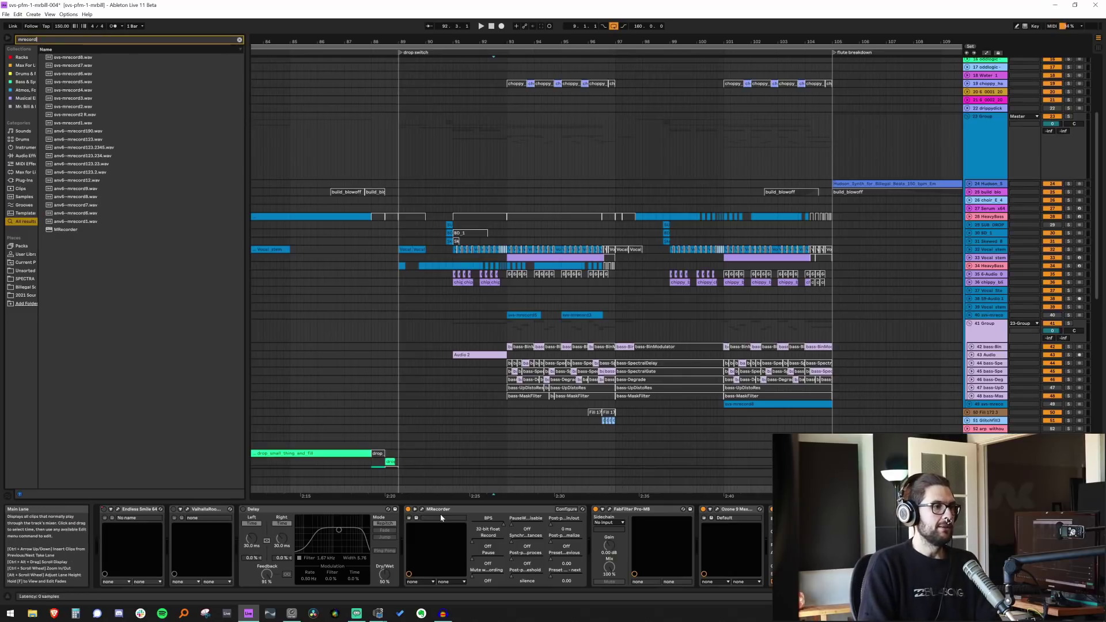
{"action": "left_click", "coordinate": [440, 510]}
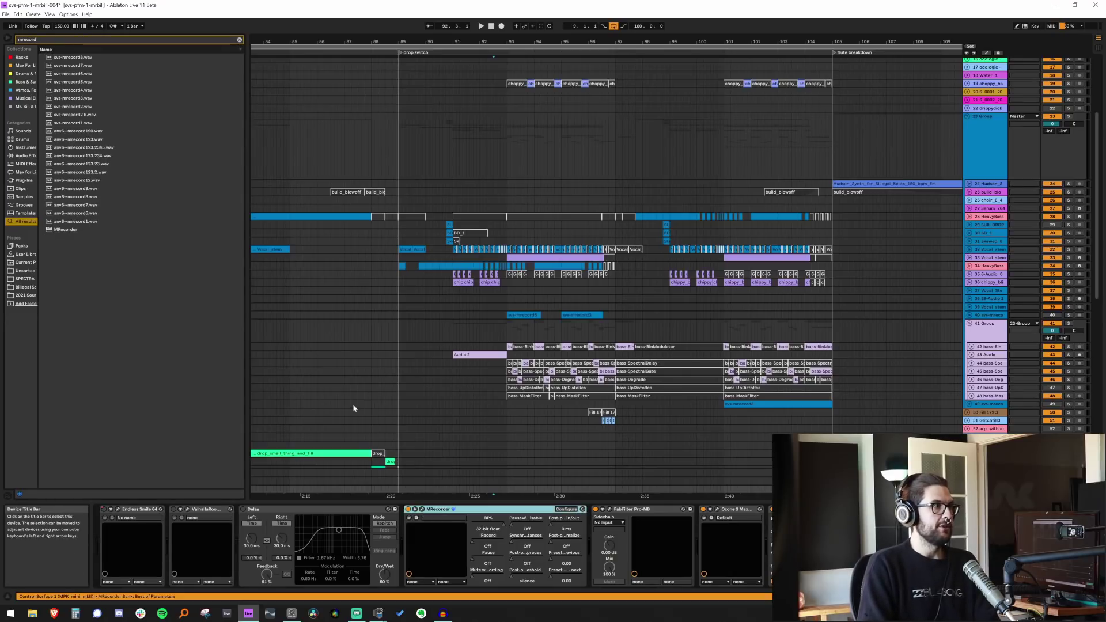
{"action": "key", "text": "Delete"}
Load a fresh MRecorder on the Master chain and move its window clear of the browser
{"action": "left_click", "coordinate": [66, 230]}
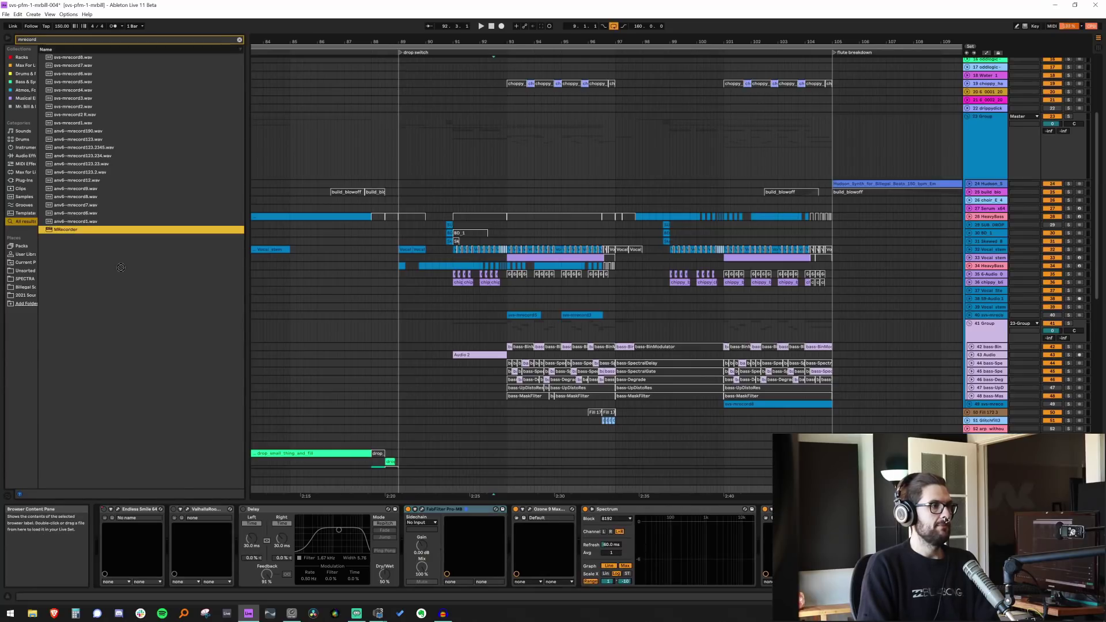
{"action": "key", "text": "Return"}
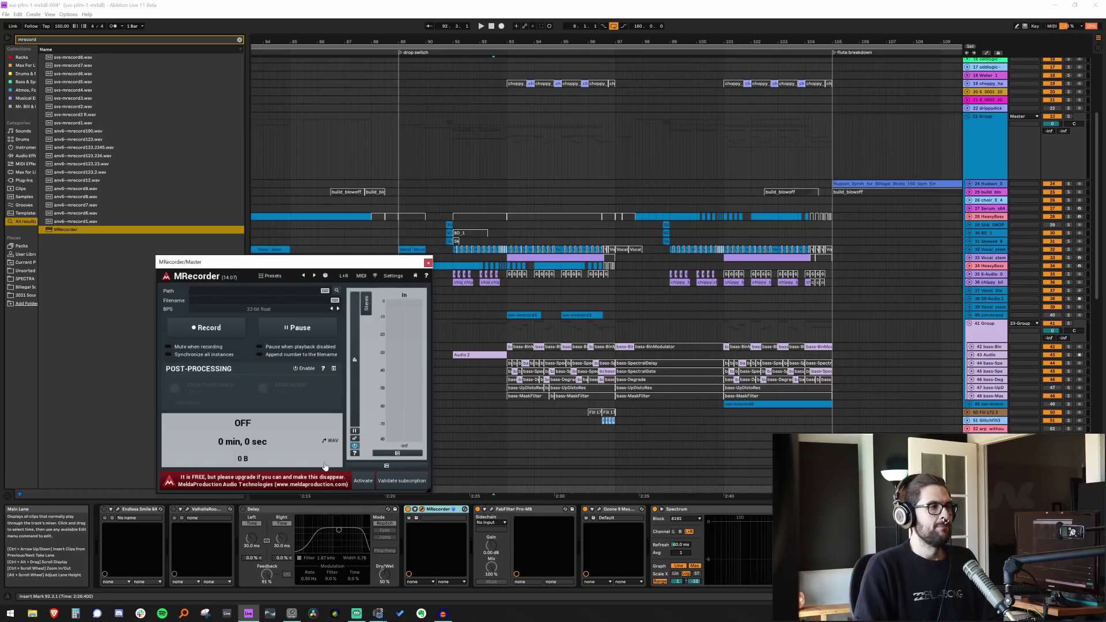
{"action": "left_click_drag", "start_coordinate": [277, 266], "coordinate": [609, 253]}
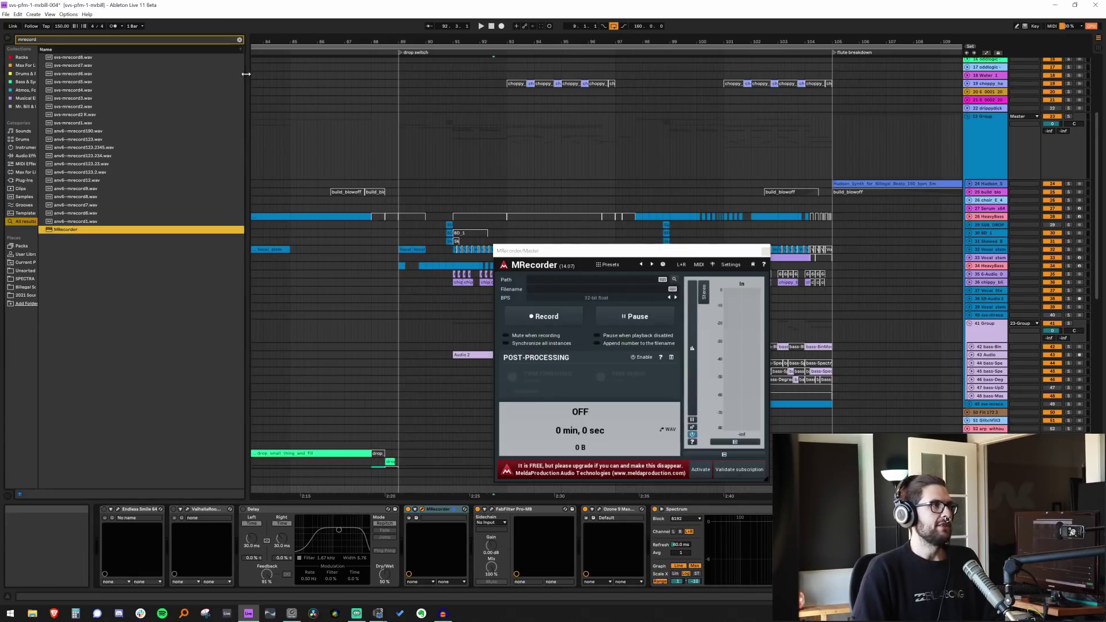
Clear the browser search and open the current project's folder in File Explorer
{"action": "left_click", "coordinate": [240, 40]}
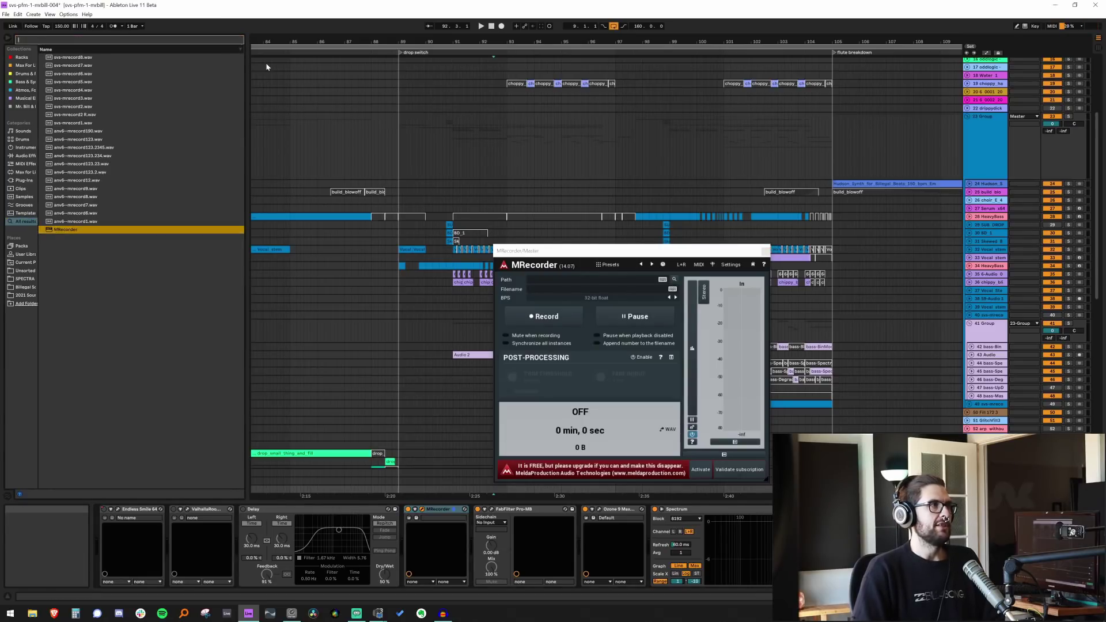
{"action": "left_click", "coordinate": [26, 262]}
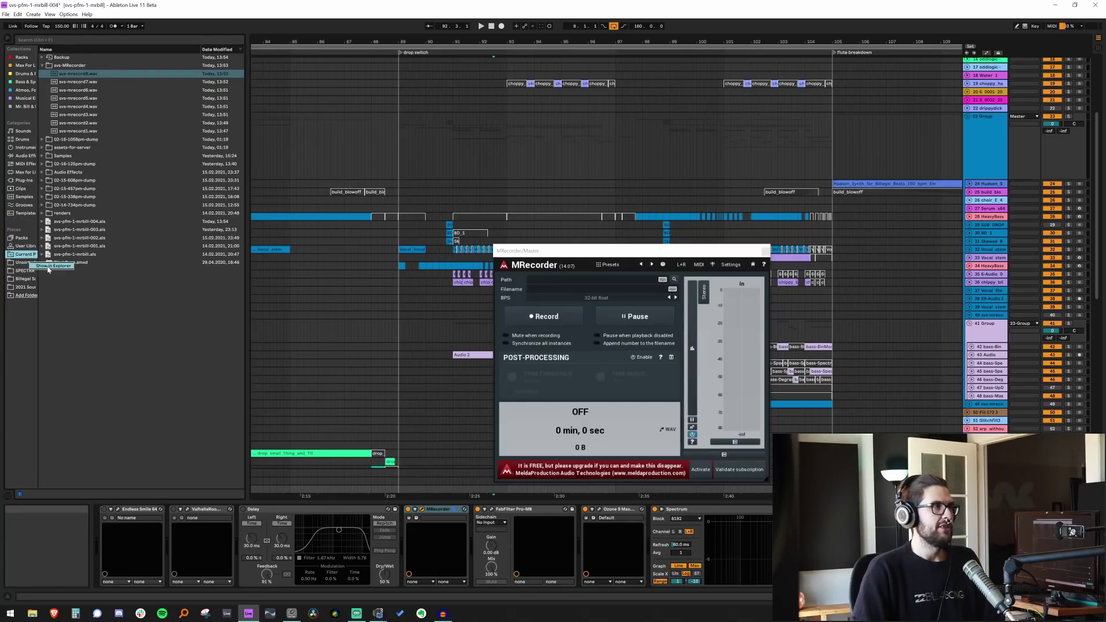
{"action": "left_click", "coordinate": [51, 266]}
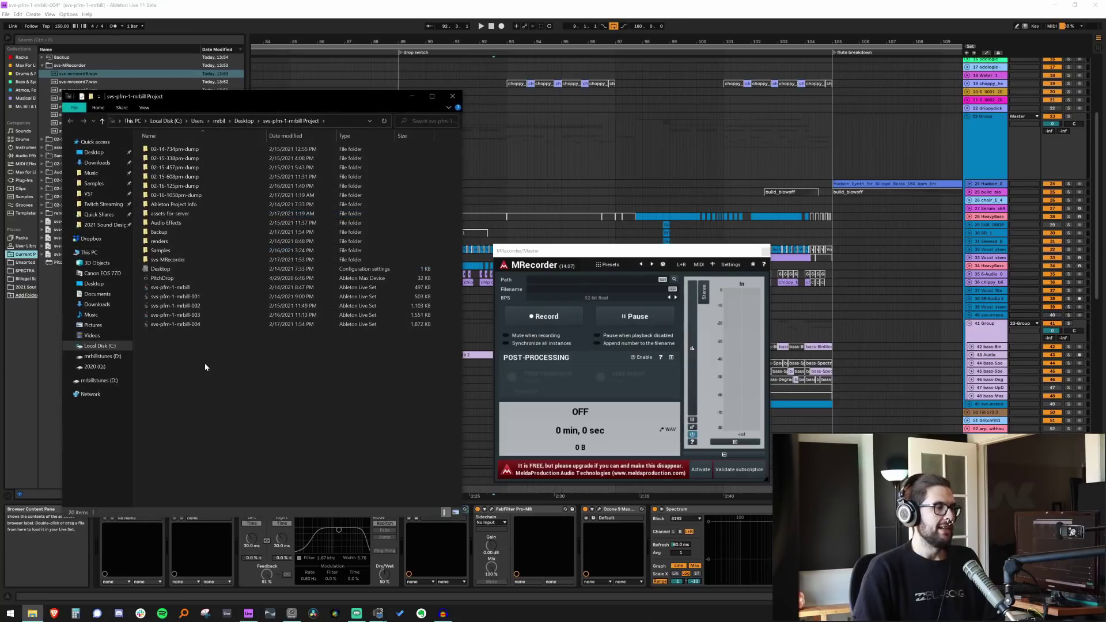
Create a new folder named SVS-MRECORDER1 inside the svs-pfm-1-mrbill Project folder
{"action": "key", "text": "ctrl+shift+n"}
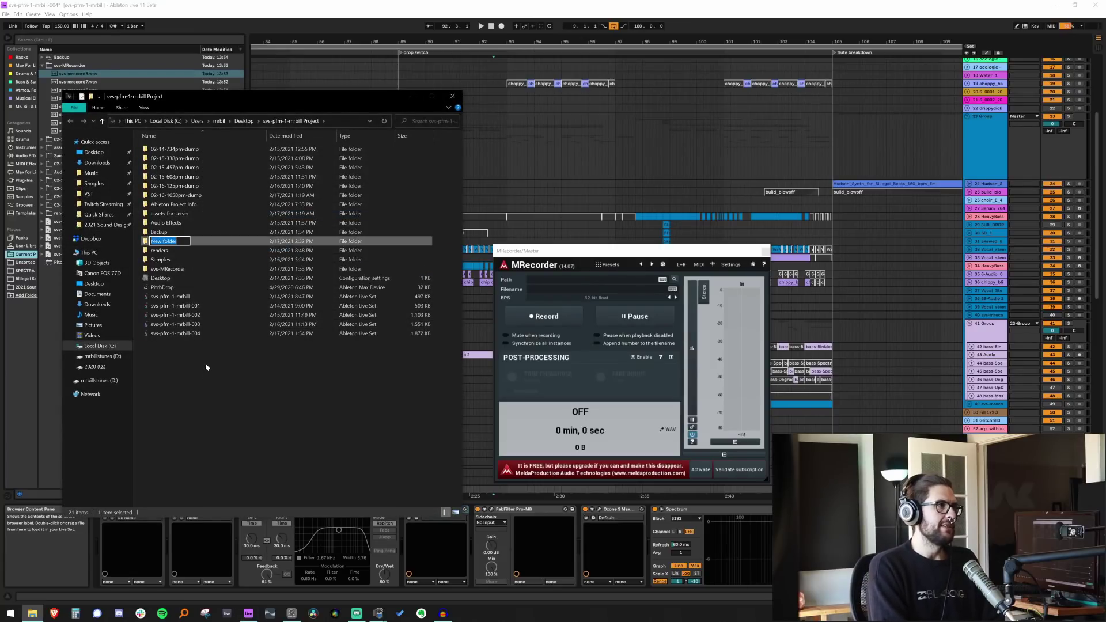
{"action": "type", "text": "SVS"}
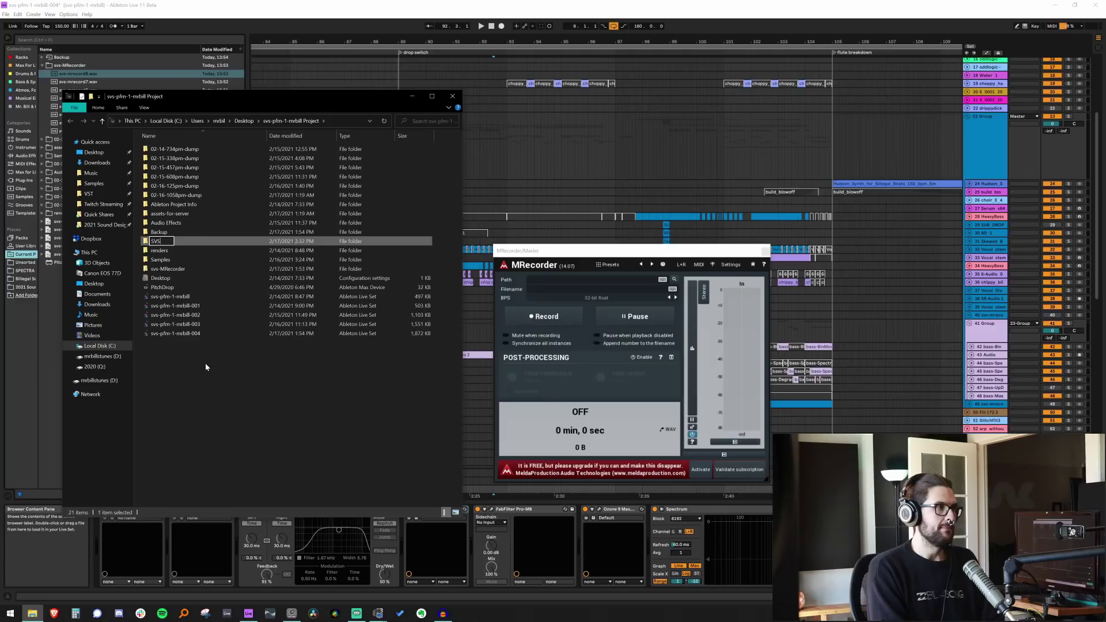
{"action": "type", "text": "-MRECORDER1"}
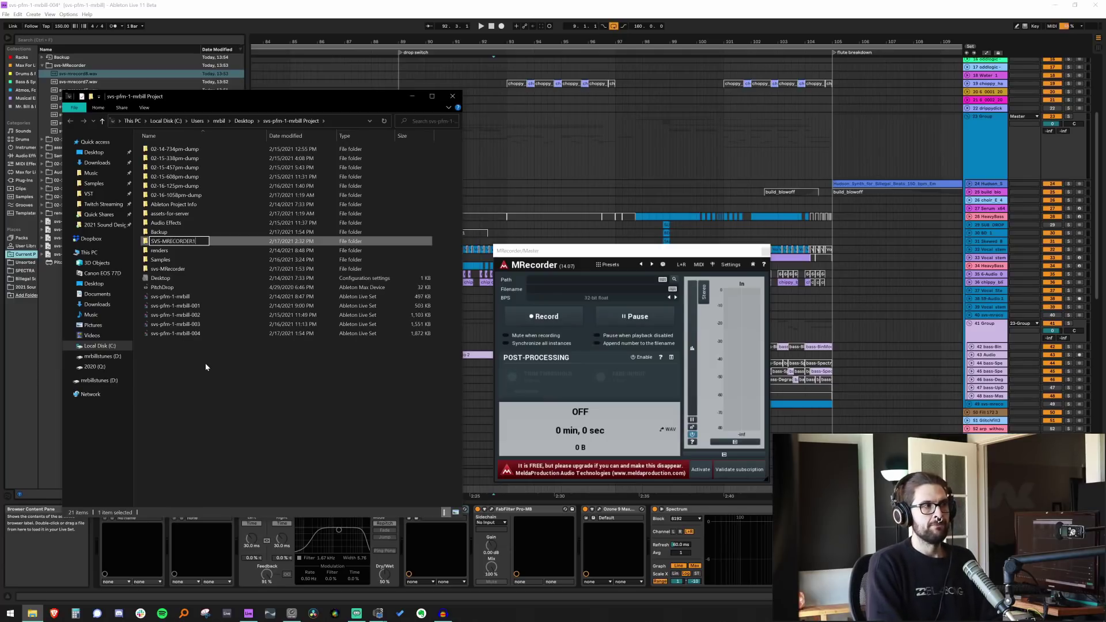
{"action": "key", "text": "Return"}
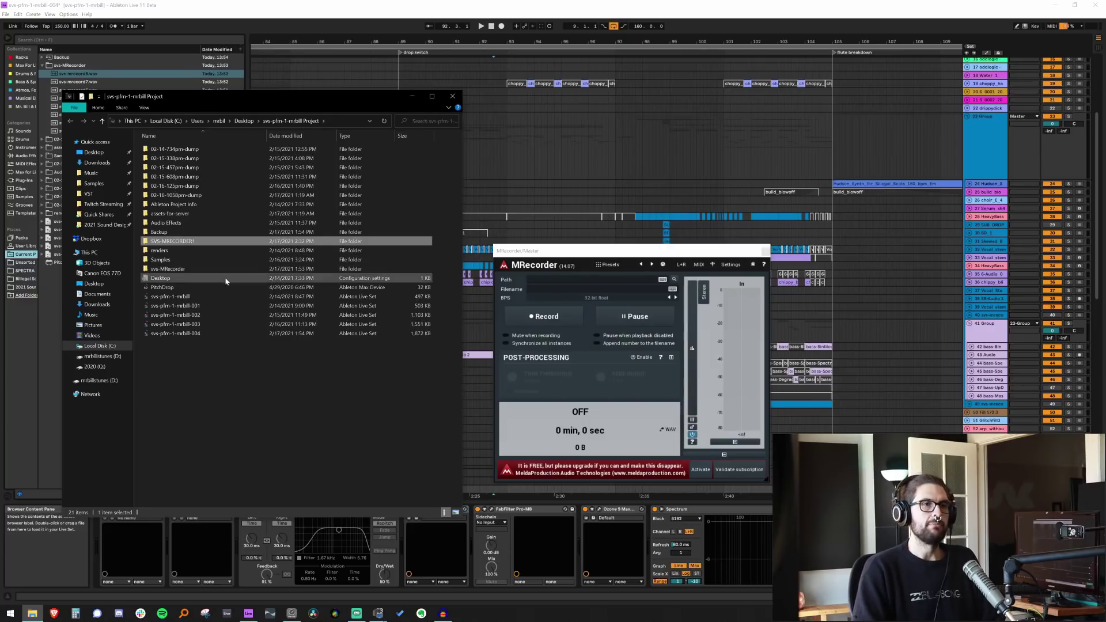
Set MRecorder's path to the desktop project's SVS-MRECORDER1 folder and its filename to svs-name-111, and move its window aside
{"action": "left_click", "coordinate": [675, 280]}
{"action": "left_click", "coordinate": [490, 277]}
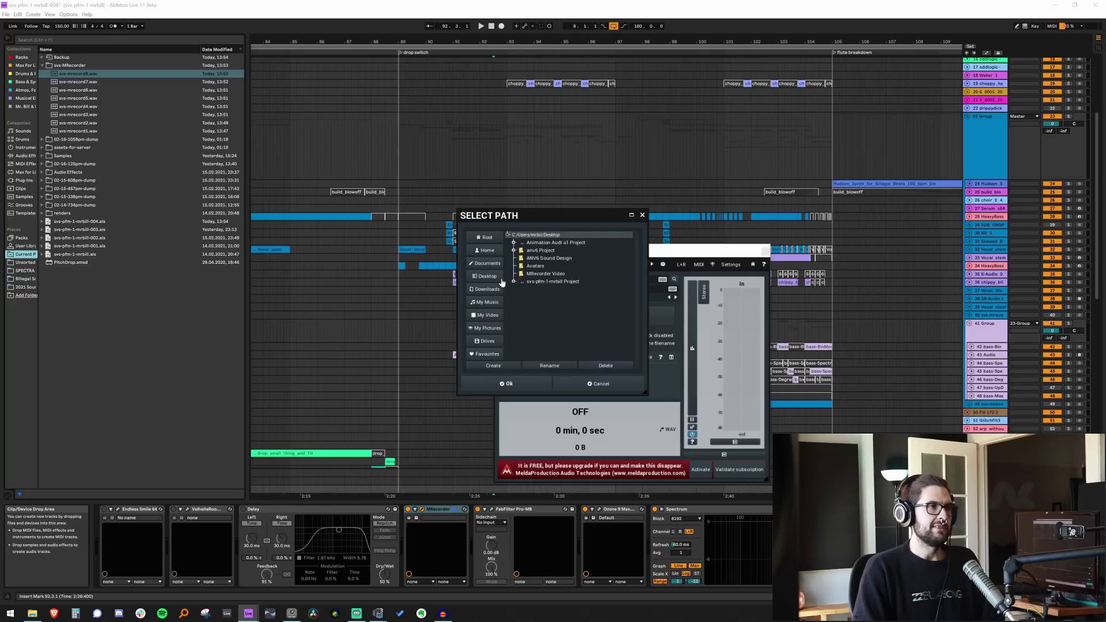
{"action": "double_click", "coordinate": [531, 282]}
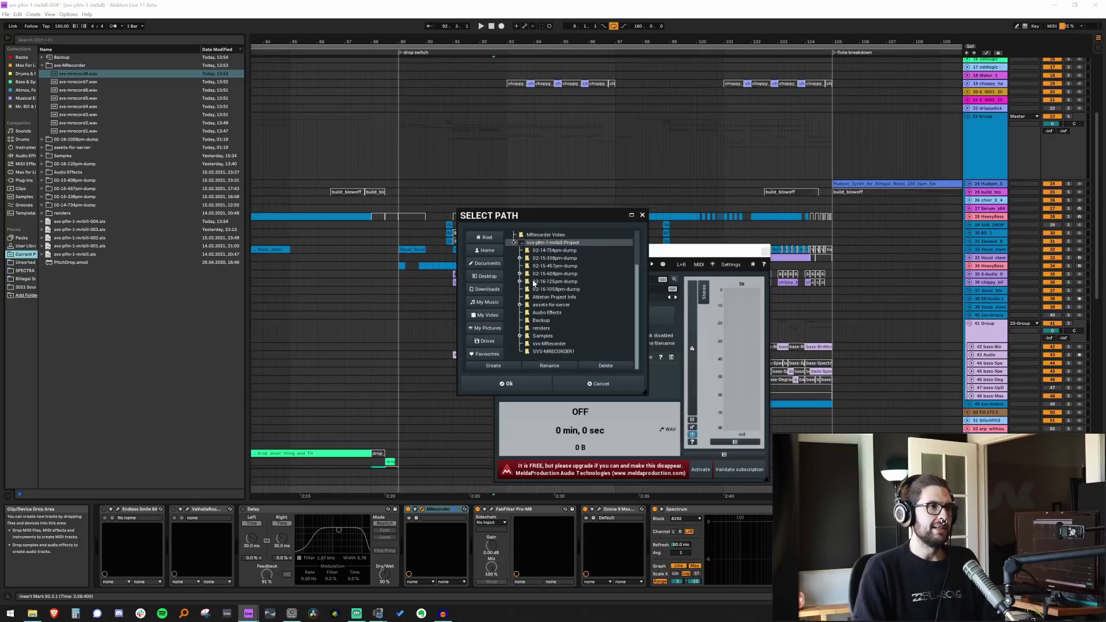
{"action": "left_click", "coordinate": [553, 352]}
{"action": "left_click", "coordinate": [507, 384]}
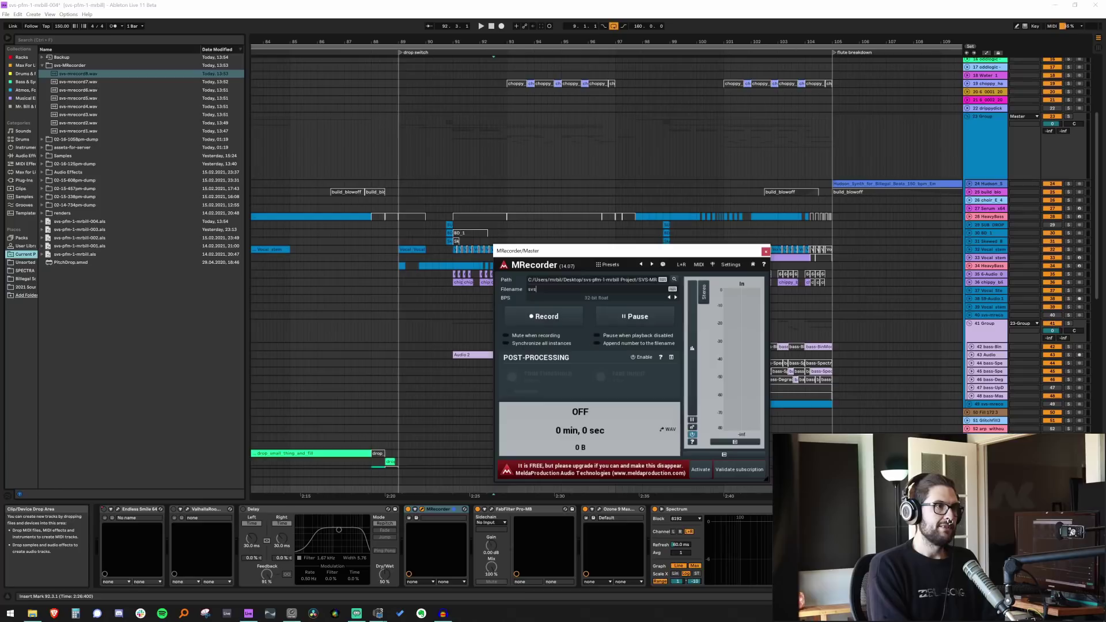
{"action": "type", "text": "111"}
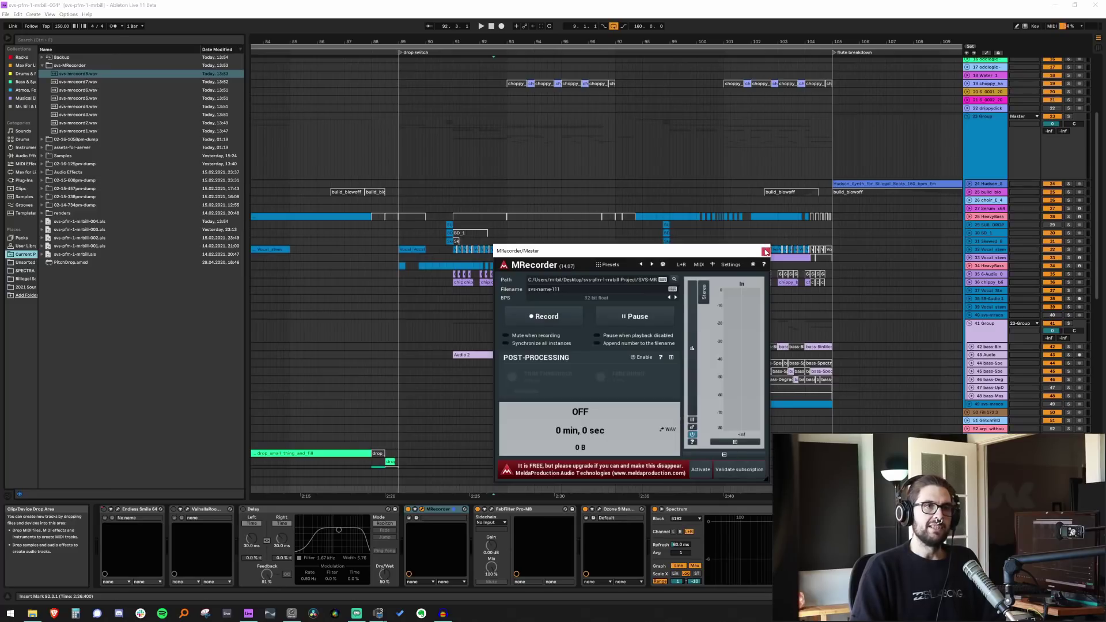
{"action": "left_click_drag", "start_coordinate": [737, 252], "coordinate": [1002, 450]}
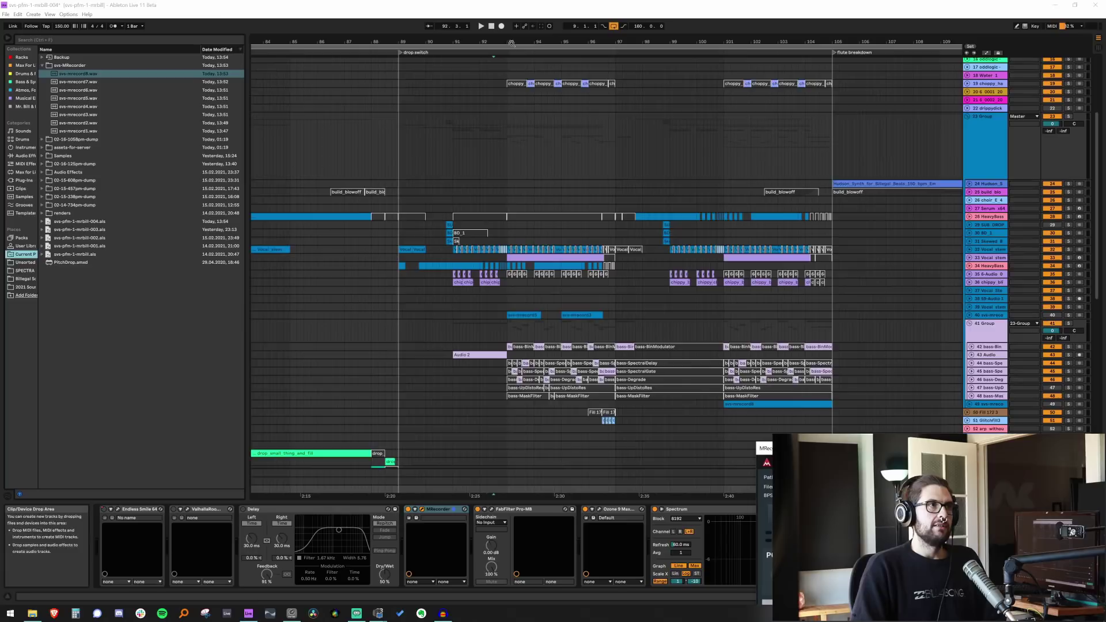
Unfold the bass-BinModulator track and select its first active clip at bar 93
{"action": "left_click_drag", "start_coordinate": [512, 43], "coordinate": [780, 249]}
{"action": "left_click", "coordinate": [971, 346]}
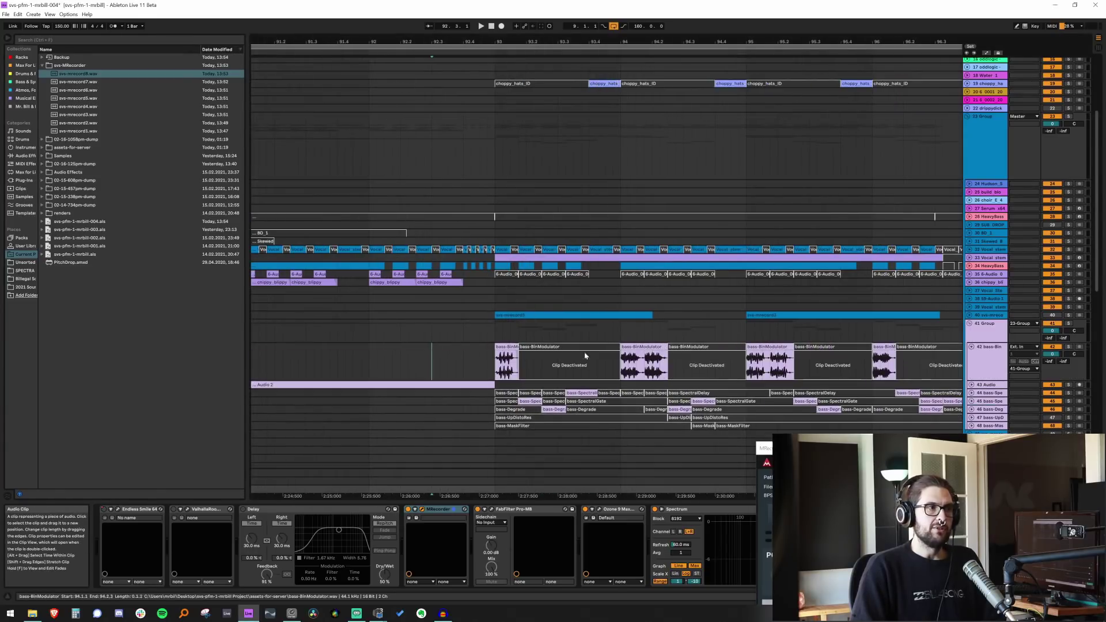
{"action": "left_click", "coordinate": [506, 344]}
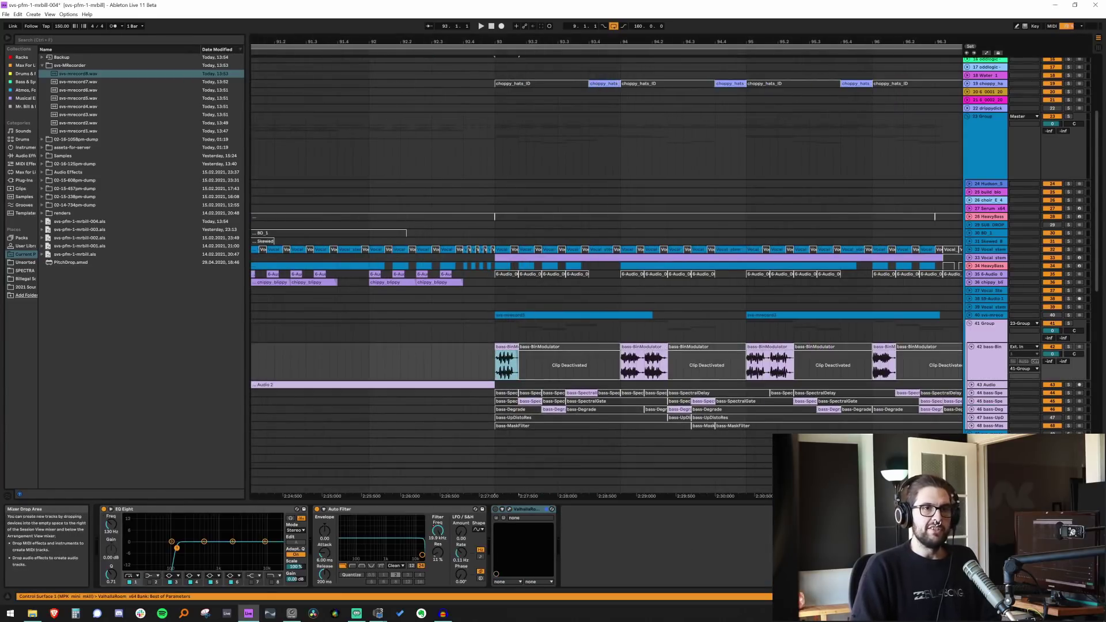
{"action": "left_click", "coordinate": [993, 359]}
{"action": "left_click", "coordinate": [993, 360]}
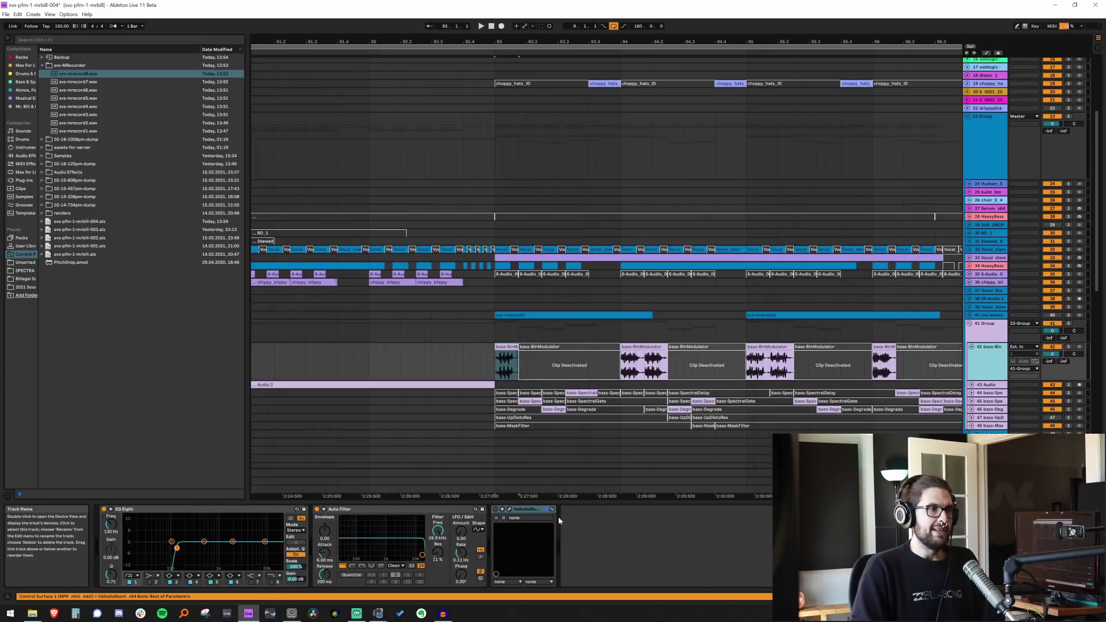
Activate ValhallaRoom on the Master, open its window and place it over the browser area
{"action": "left_click", "coordinate": [985, 486]}
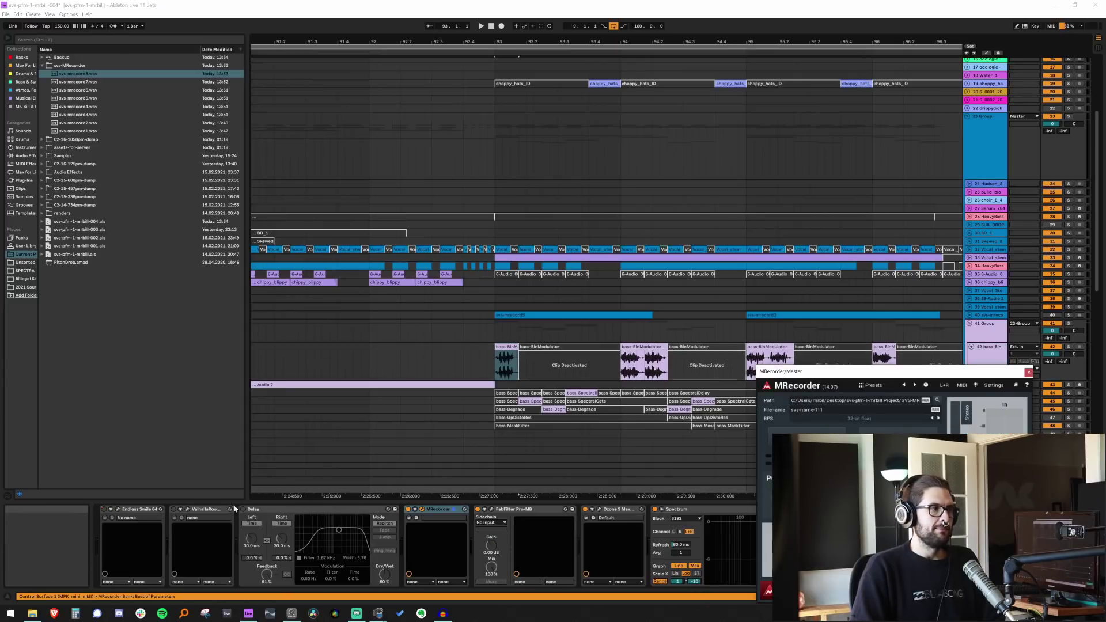
{"action": "left_click", "coordinate": [189, 510]}
{"action": "left_click", "coordinate": [188, 510]}
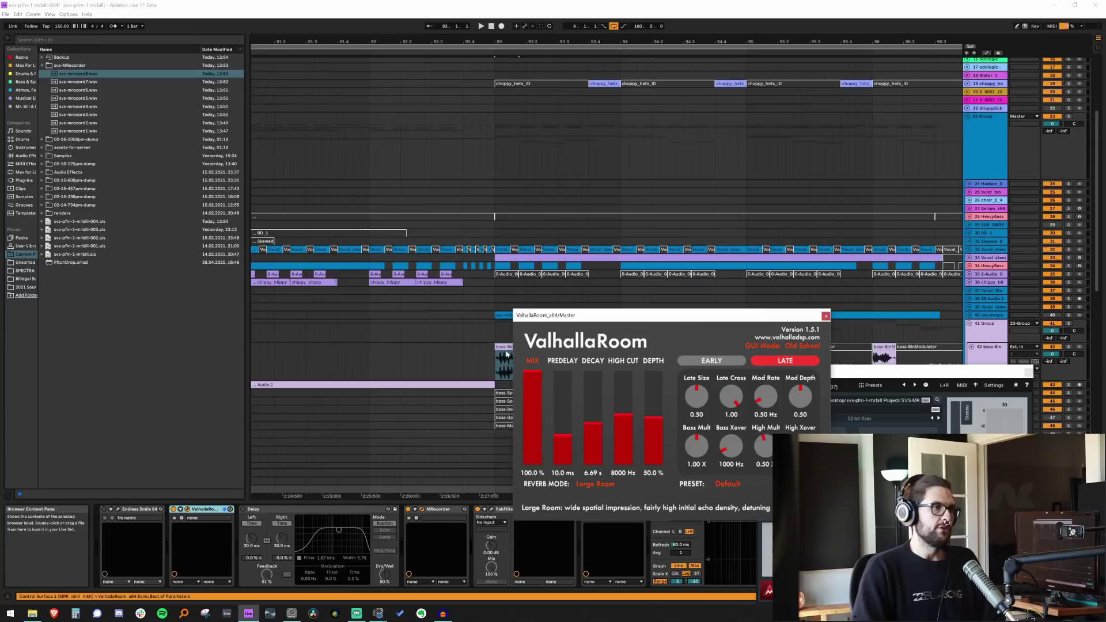
{"action": "left_click_drag", "start_coordinate": [660, 314], "coordinate": [279, 164]}
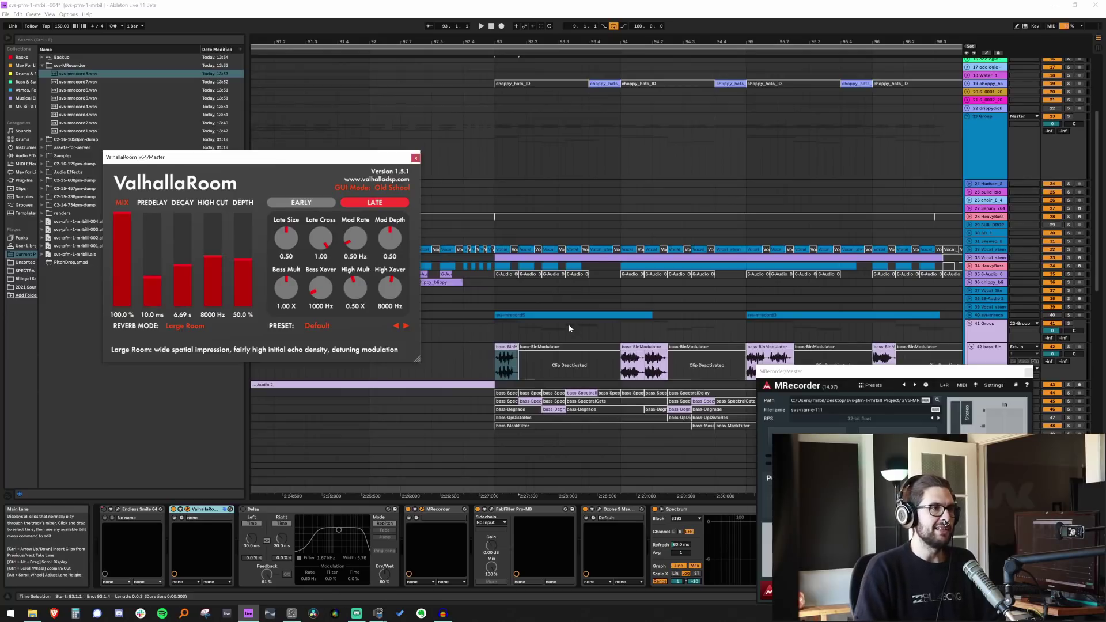
Solo the bass-BinModulator track and select the bass hit from 93.1.1 to 93.1.4
{"action": "left_click", "coordinate": [1069, 348]}
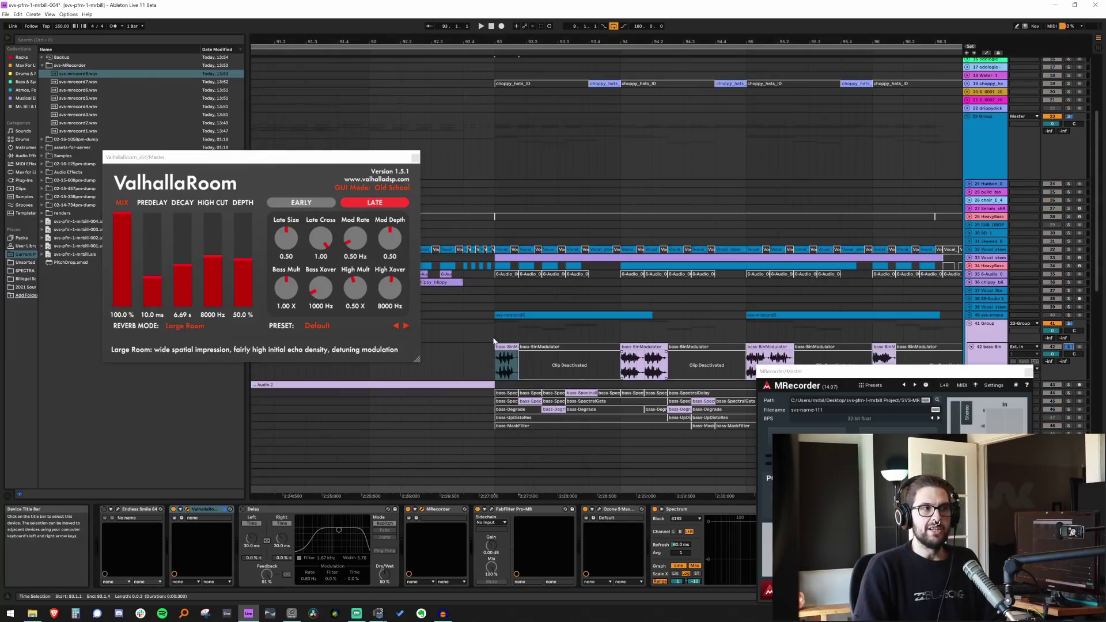
{"action": "left_click", "coordinate": [509, 357]}
{"action": "left_click", "coordinate": [494, 490]}
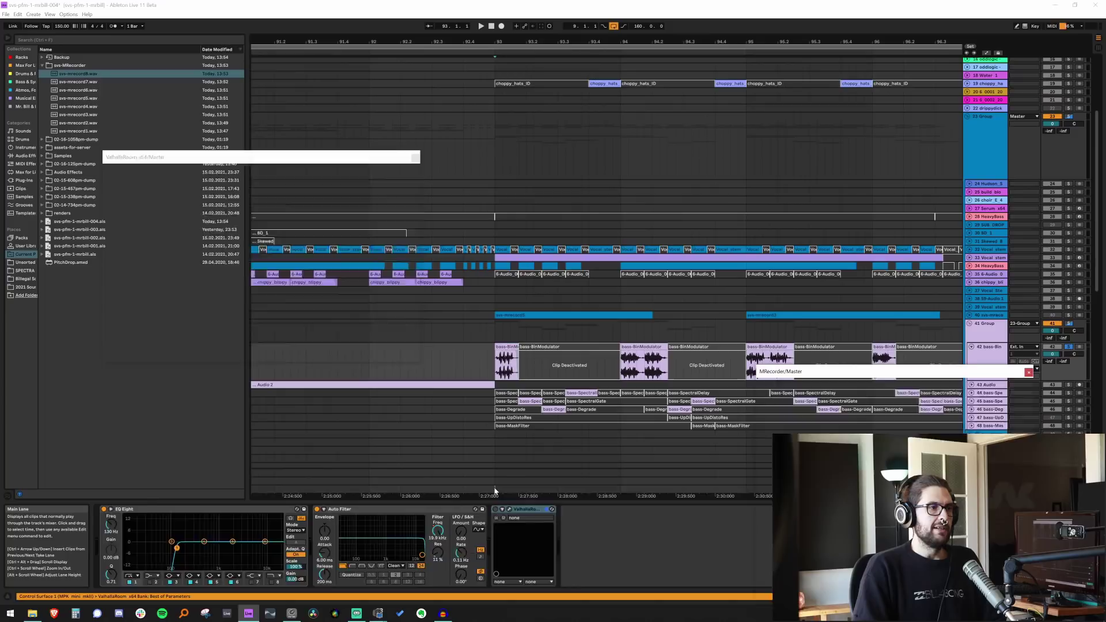
{"action": "left_click", "coordinate": [510, 346]}
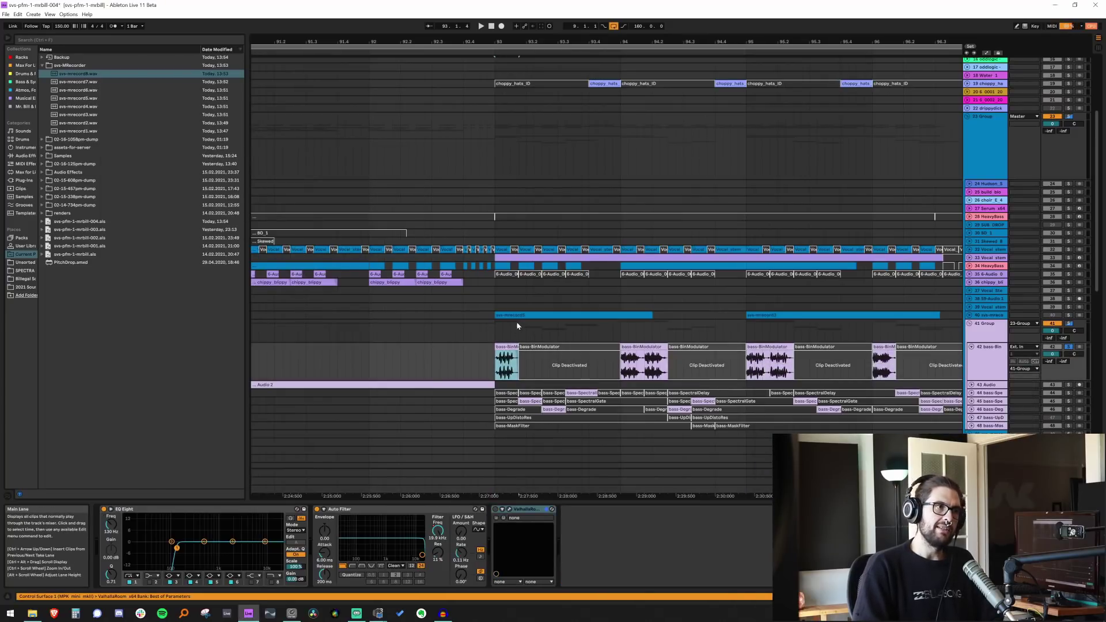
{"action": "left_click", "coordinate": [506, 363]}
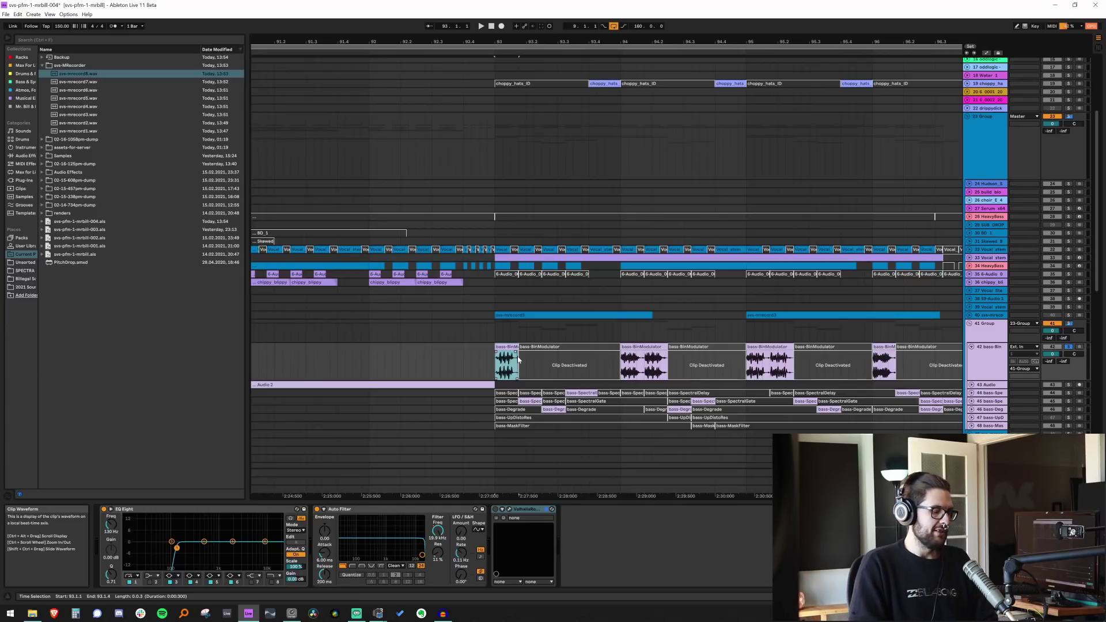
Record the soloed bass hit's reverb tail with MRecorder, stop the recording and close the plug-in windows
{"action": "key", "text": "space"}
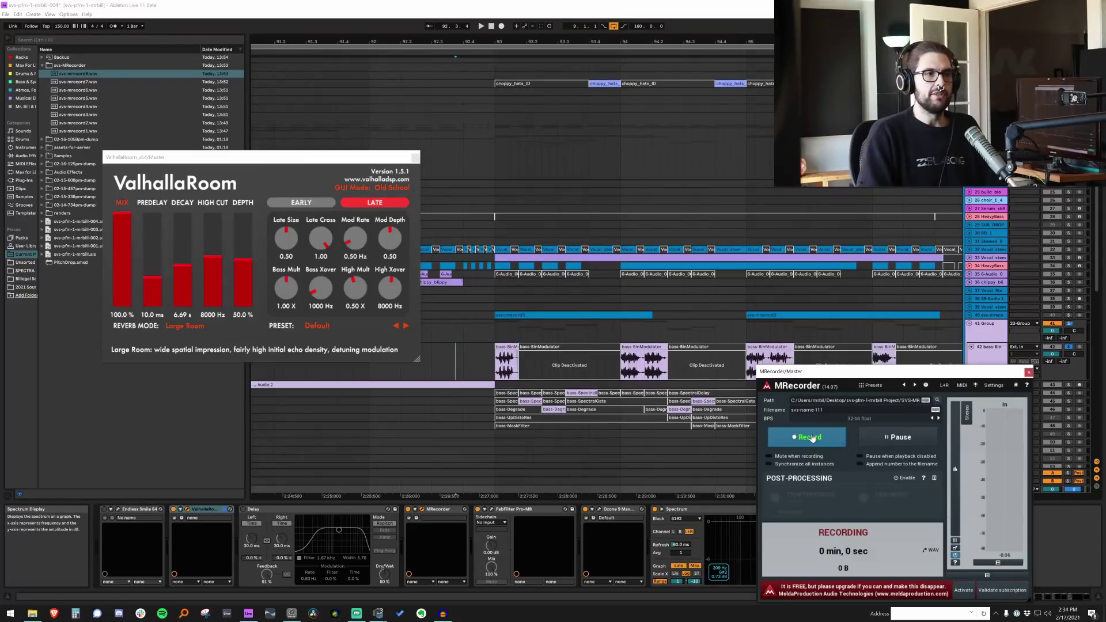
{"action": "left_click", "coordinate": [512, 348]}
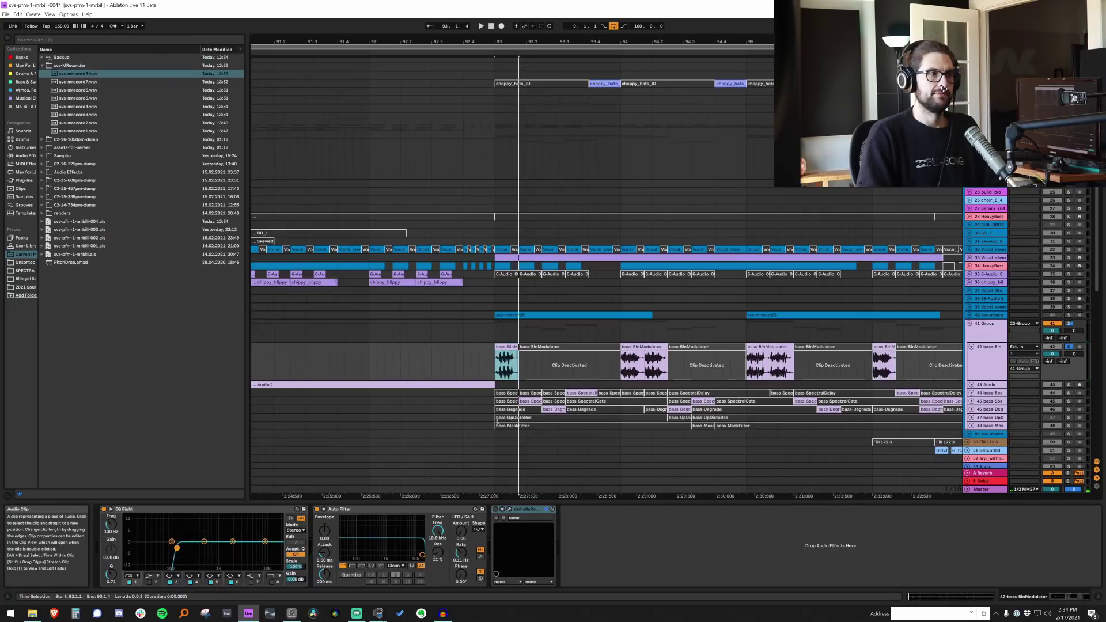
{"action": "left_click", "coordinate": [496, 489]}
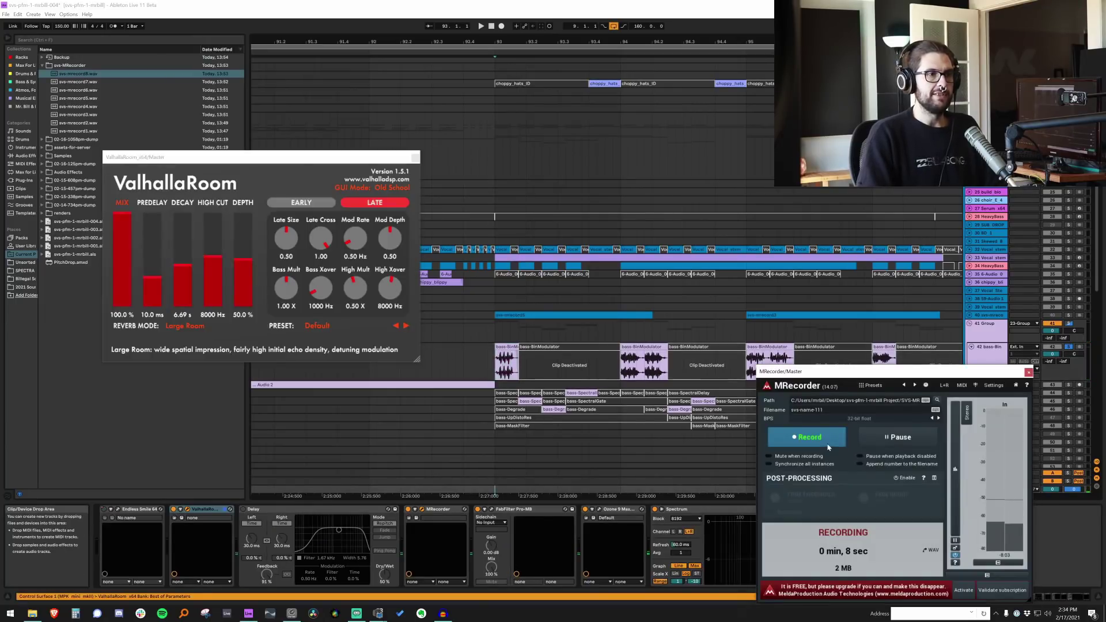
{"action": "left_click", "coordinate": [825, 442]}
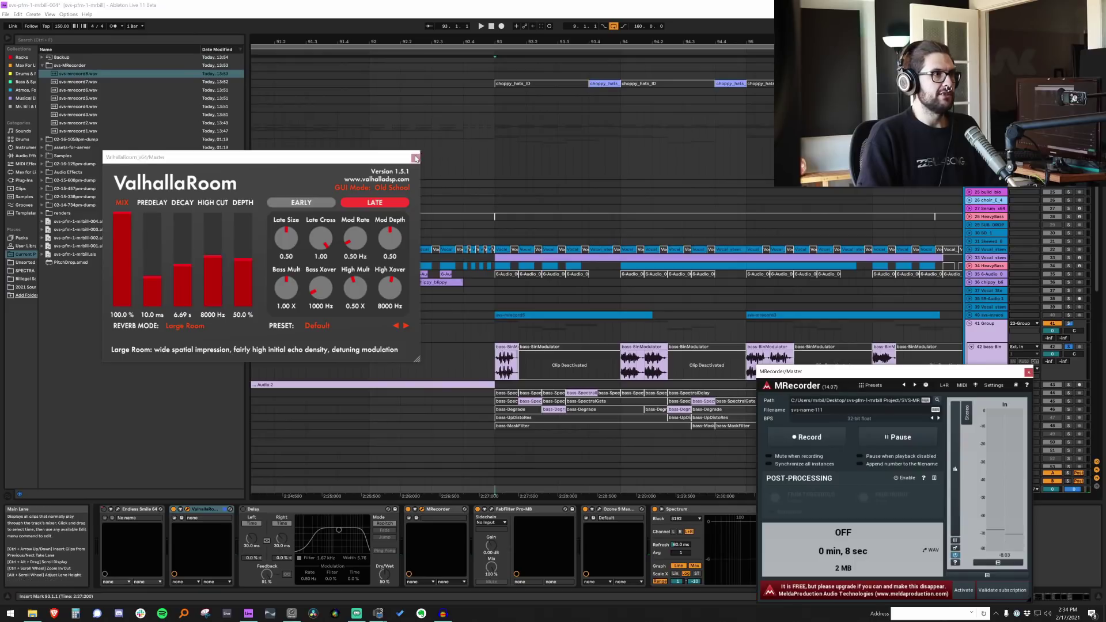
{"action": "left_click", "coordinate": [1030, 372]}
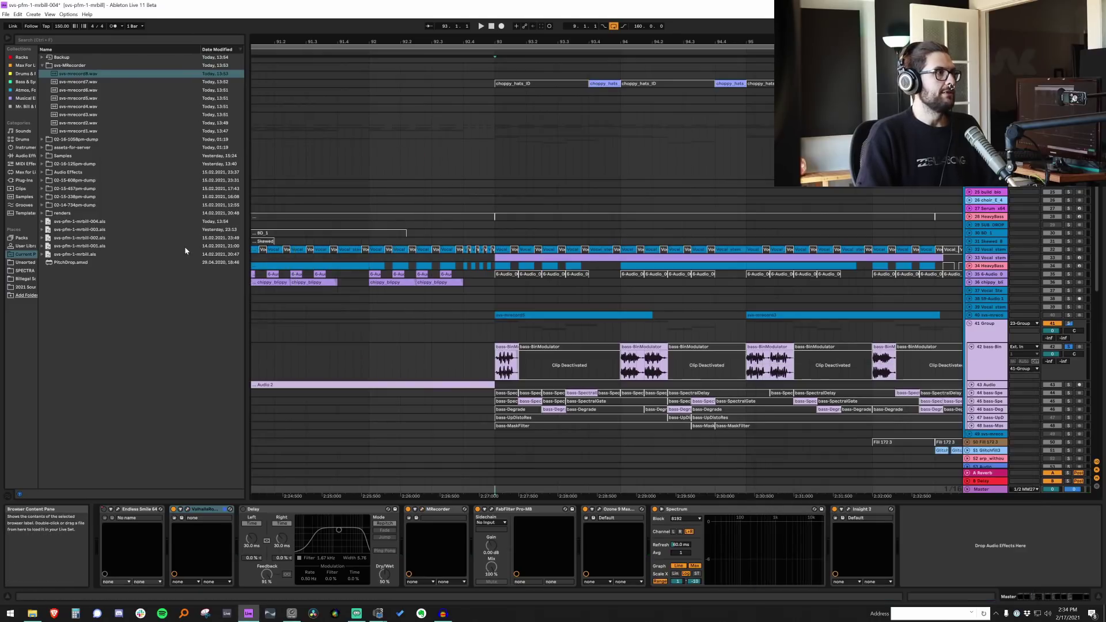
Collapse the old svs-MRecorder folder in the browser and select svs-name-111.wav inside SVS-MRECORDER1
{"action": "double_click", "coordinate": [66, 67]}
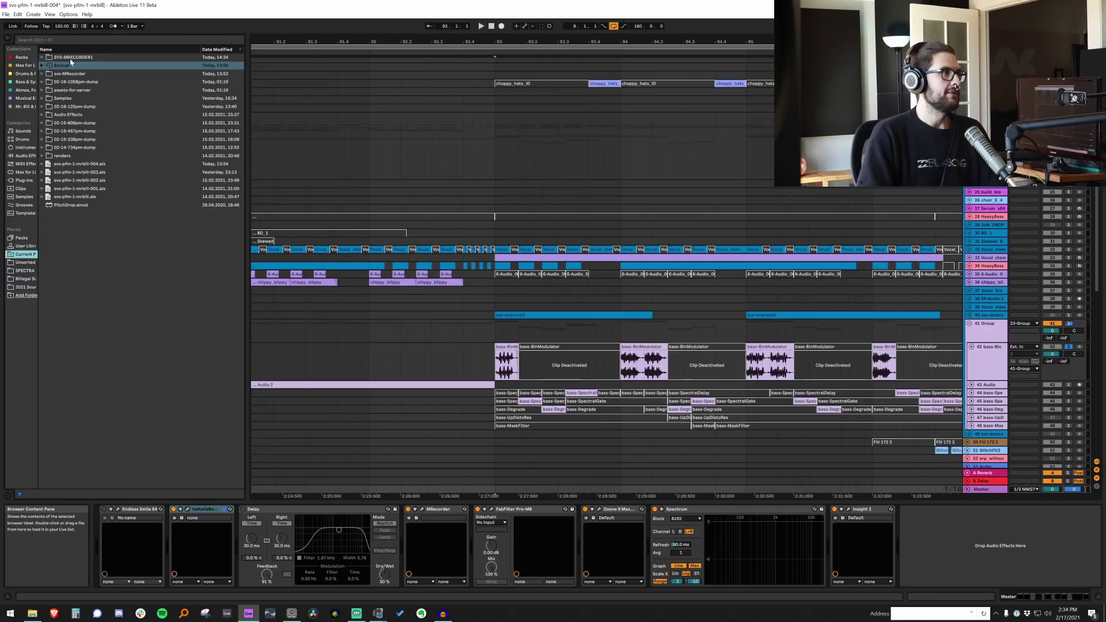
{"action": "double_click", "coordinate": [71, 58]}
{"action": "left_click", "coordinate": [74, 65]}
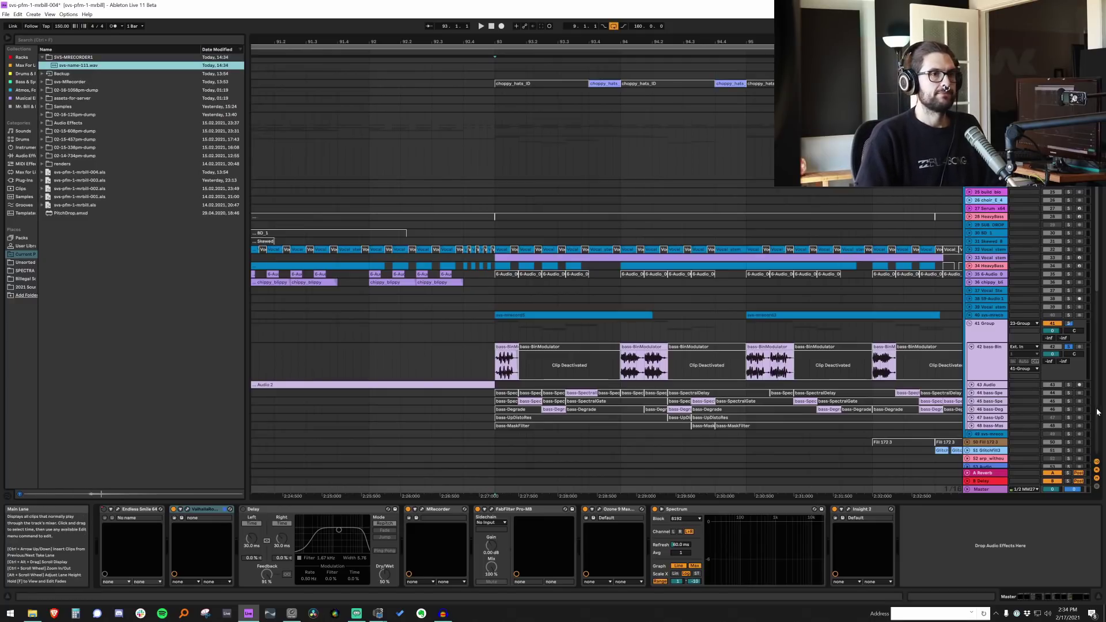
Unfold the reversed reverb's audio track and place svs-name-111.wav on the bass-BinModulator track ahead of the drop
{"action": "left_click", "coordinate": [972, 385]}
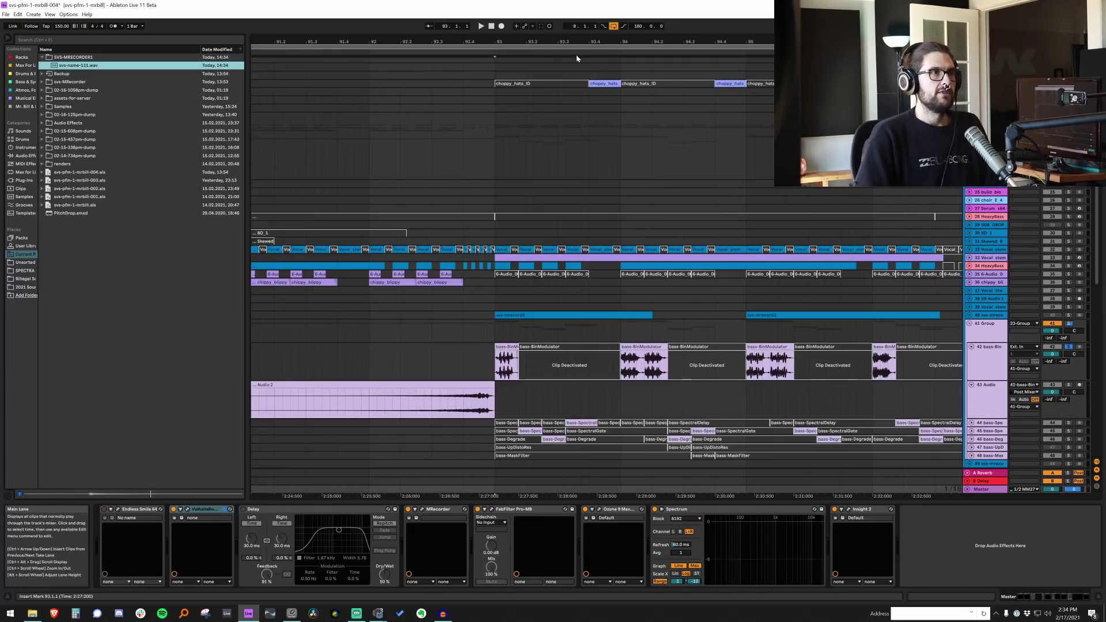
{"action": "scroll", "coordinate": [759, 298], "scroll_direction": "down", "scroll_amount": 5}
{"action": "left_click", "coordinate": [996, 375]}
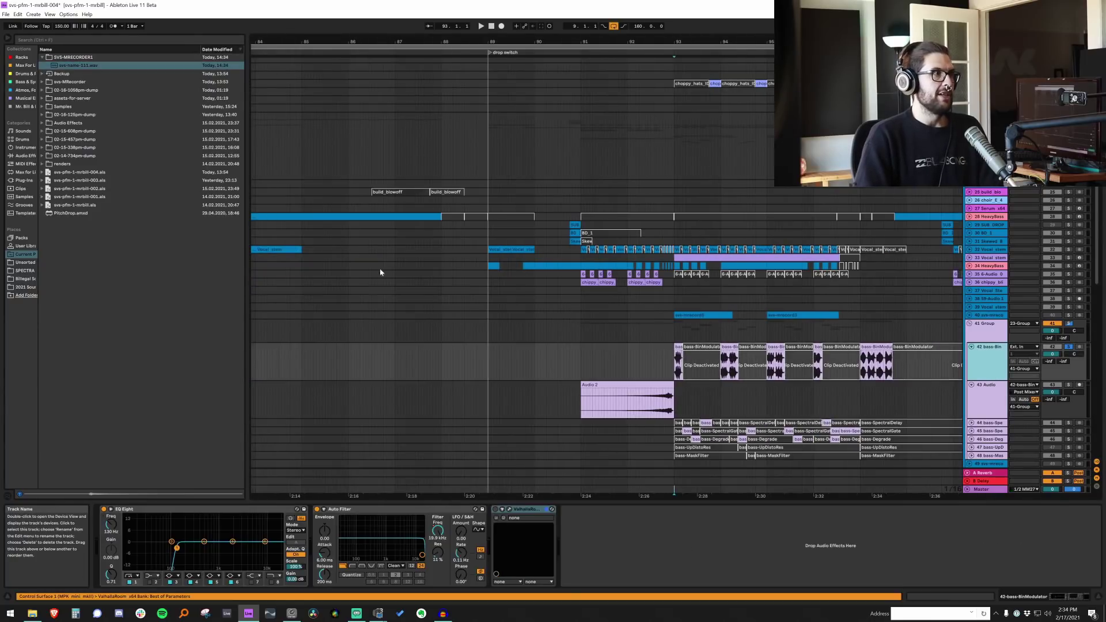
{"action": "mouse_move", "coordinate": [78, 66]}
{"action": "left_mouse_down"}
{"action": "mouse_move", "coordinate": [534, 347]}
{"action": "mouse_move", "coordinate": [383, 364]}
{"action": "left_mouse_up"}
Split the recording at 88.2.2 where its sound starts, and place the second part reversed against the bass hit at bar 93
{"action": "left_click", "coordinate": [457, 368]}
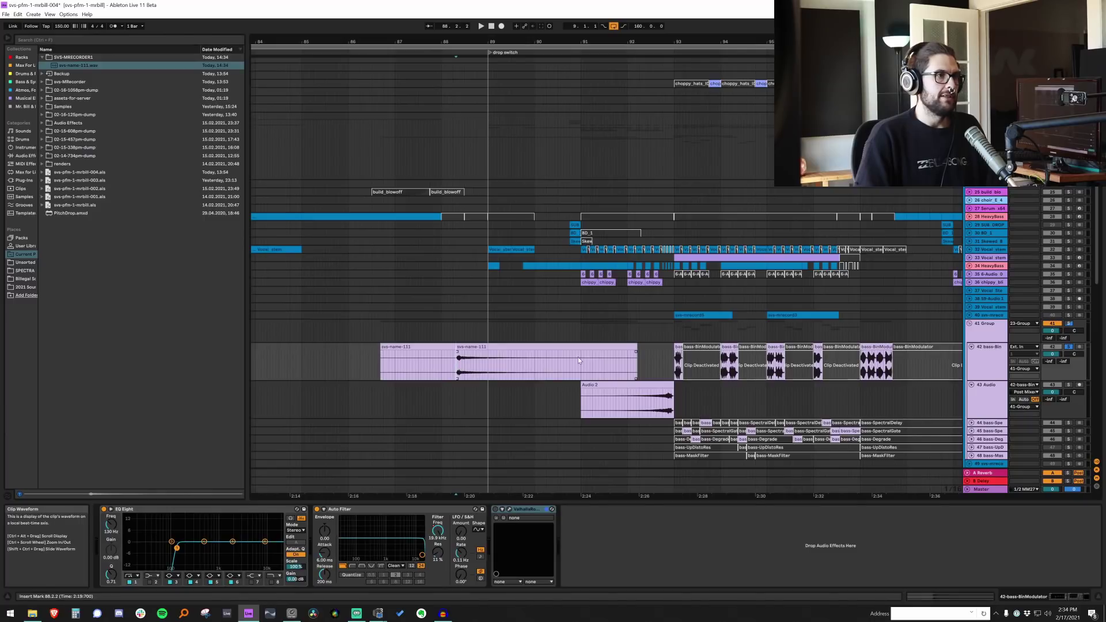
{"action": "left_click_drag", "start_coordinate": [508, 361], "coordinate": [659, 346]}
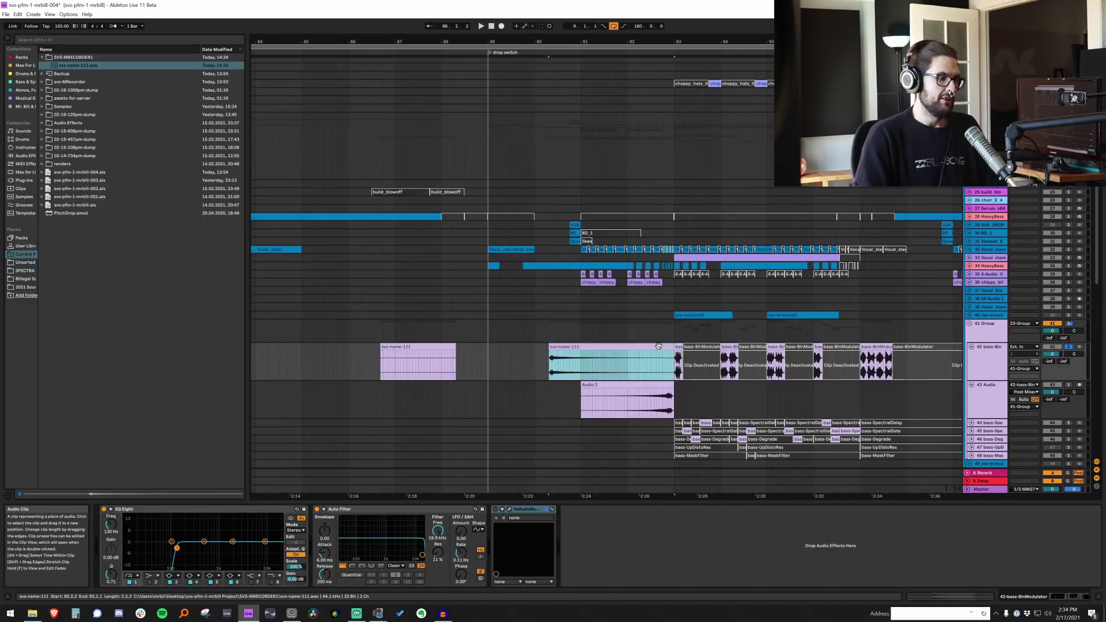
{"action": "key", "text": "r"}
Deactivate the track holding the earlier reversed reverb and delete the recording's leftover silent piece
{"action": "left_click", "coordinate": [1053, 385]}
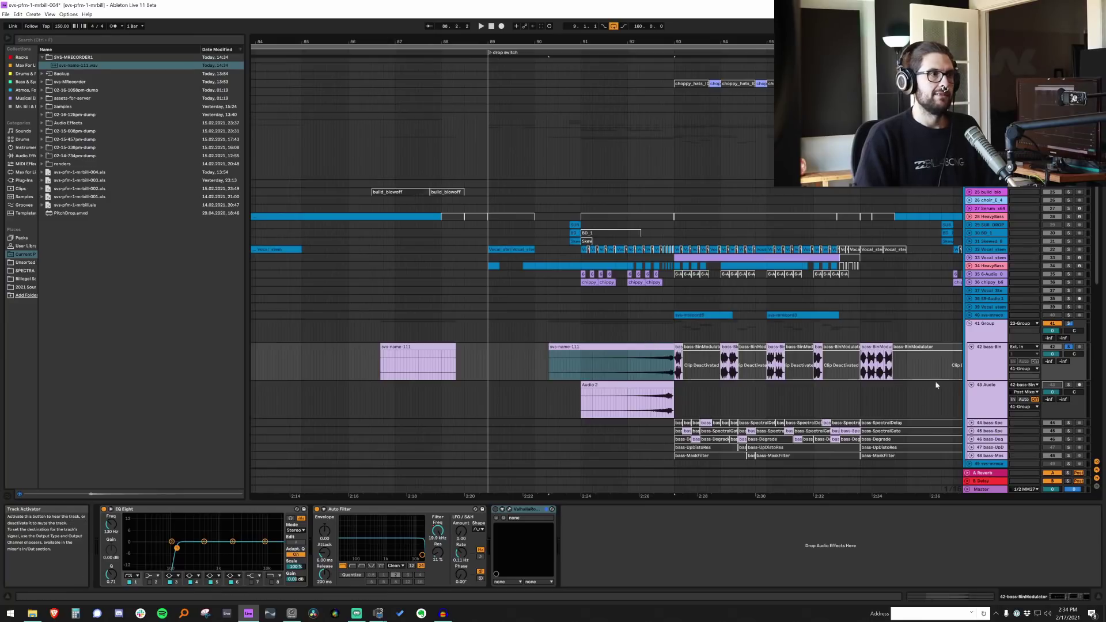
{"action": "left_click_drag", "start_coordinate": [506, 361], "coordinate": [351, 358]}
{"action": "key", "text": "Delete"}
Unsolo the bass-BinModulator track and play the arrangement from 92.2.4, just before the bass hit
{"action": "left_click", "coordinate": [647, 363]}
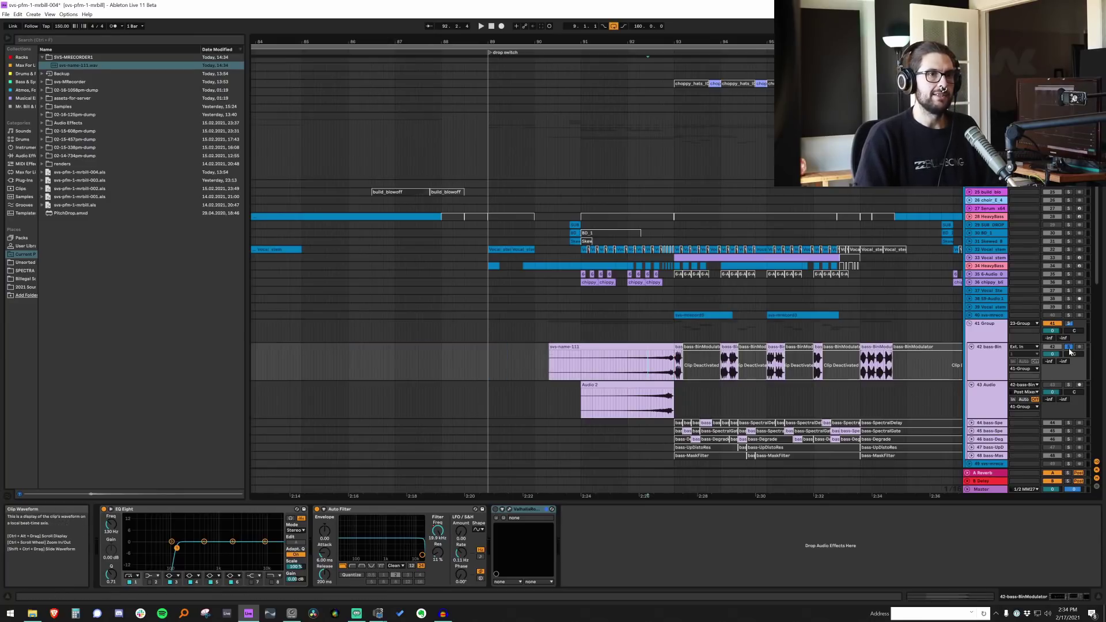
{"action": "left_click", "coordinate": [1069, 348]}
{"action": "key", "text": "space"}
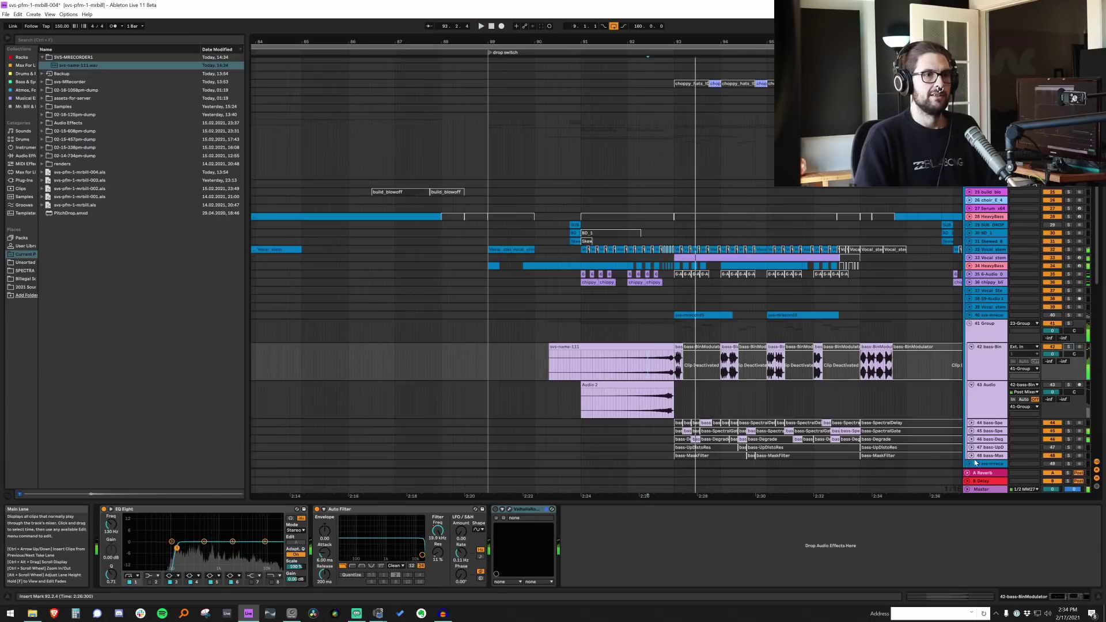
Deactivate ValhallaRoom on the Master and set the playback position back within the reversed swell
{"action": "left_click", "coordinate": [975, 463]}
{"action": "left_click", "coordinate": [175, 513]}
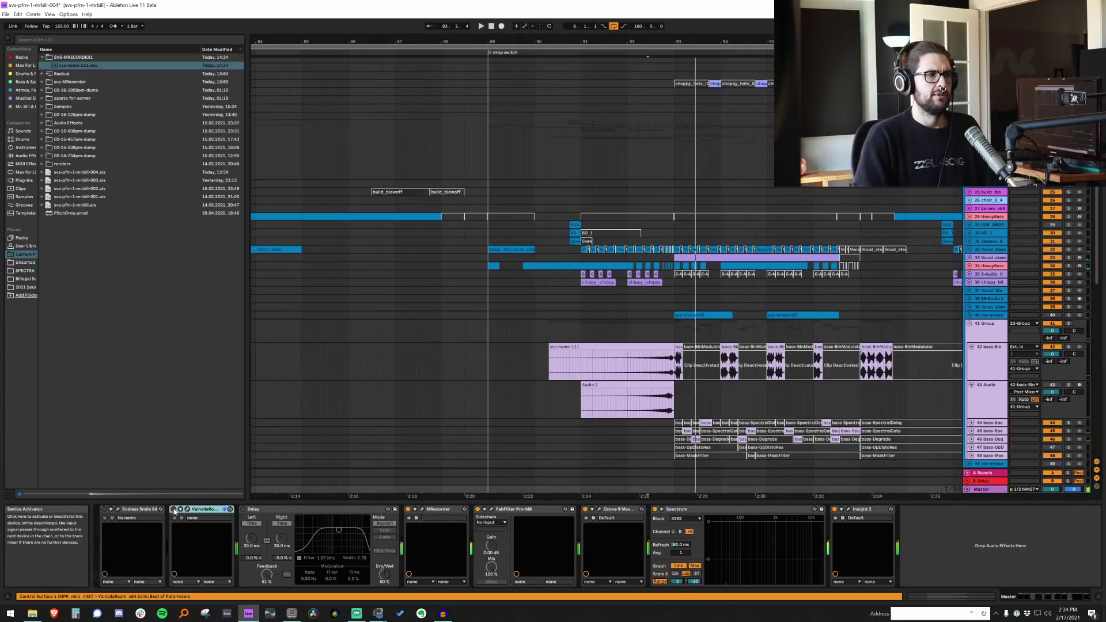
{"action": "left_click", "coordinate": [645, 364]}
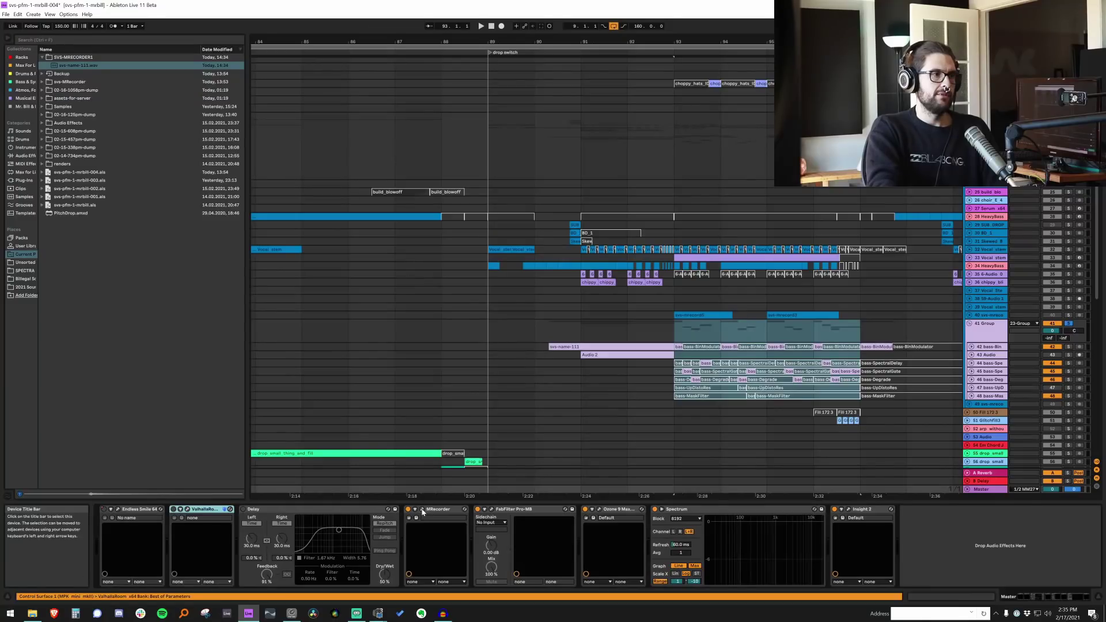
Record the soloed bass group from bar 93 with MRecorder on the Master as svs-name-222, stop the recording and close the plug-in window
{"action": "left_click", "coordinate": [423, 510]}
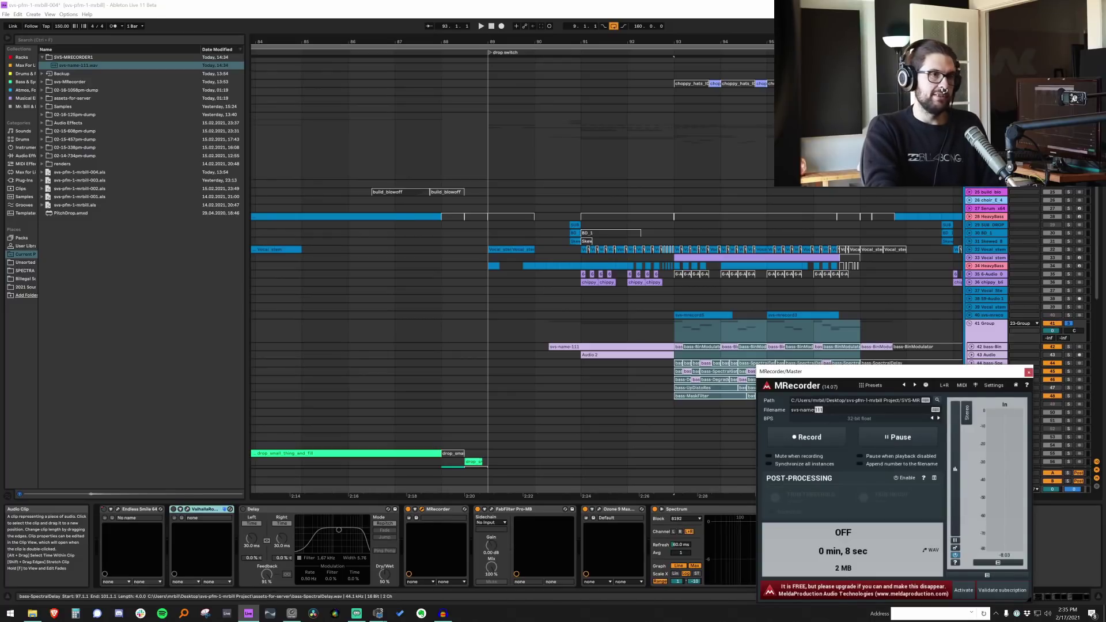
{"action": "left_click", "coordinate": [824, 438]}
{"action": "left_click", "coordinate": [675, 332]}
{"action": "key", "text": "space"}
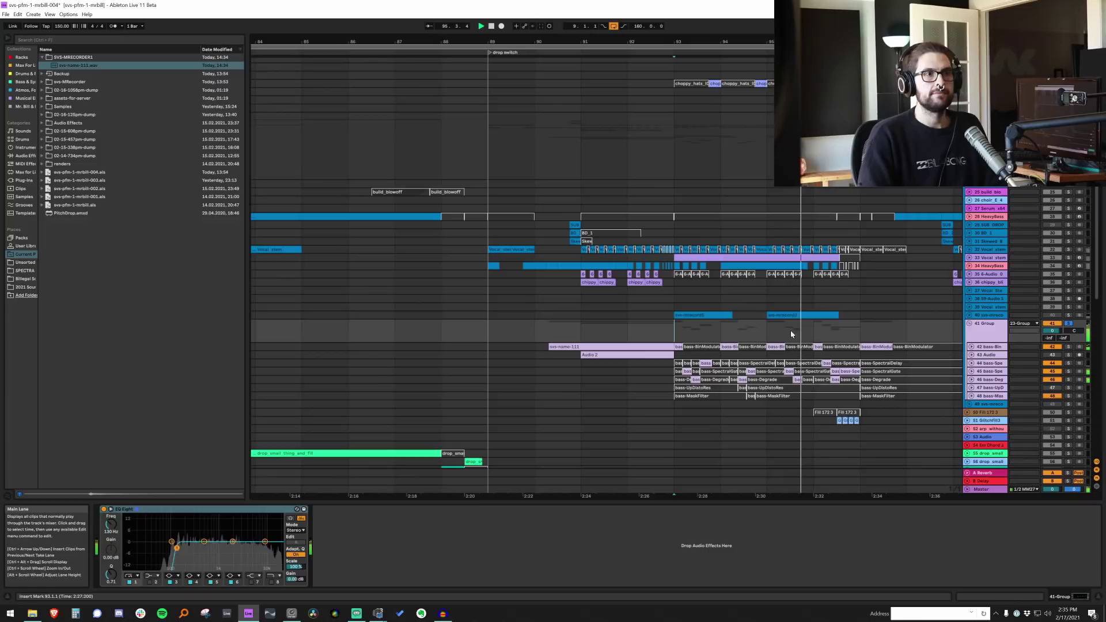
{"action": "left_click", "coordinate": [992, 489]}
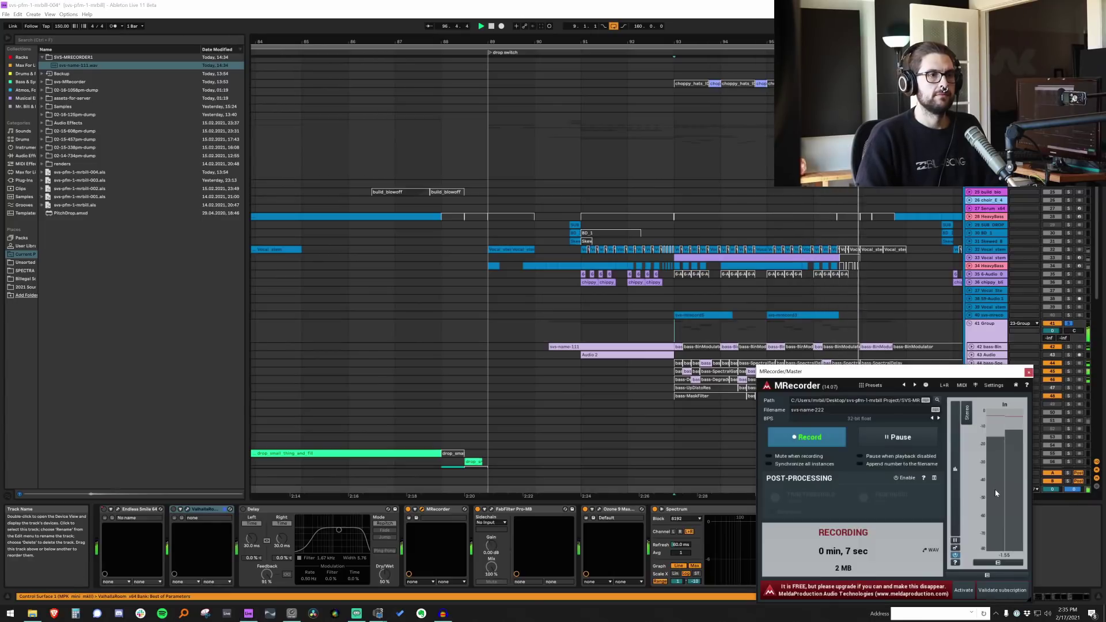
{"action": "left_click", "coordinate": [826, 443]}
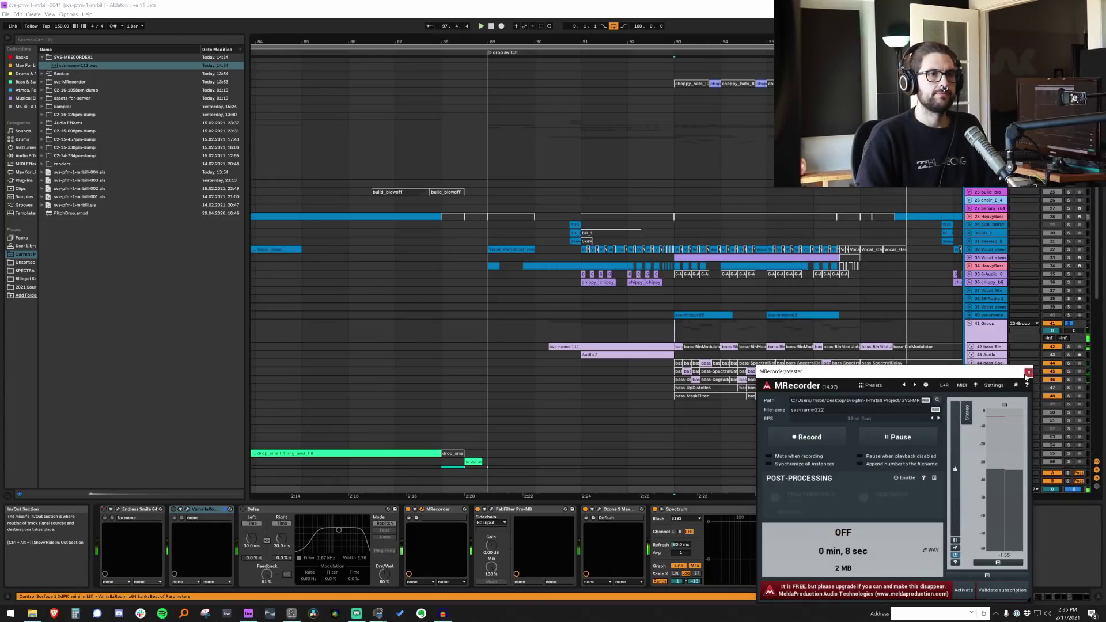
{"action": "left_click", "coordinate": [1029, 372]}
Clear the old recordings from track 40 between bars 93 and 98, and place svs-name-222.wav from the SVS-MRECORDER1 folder there at bar 93
{"action": "left_click", "coordinate": [981, 307]}
{"action": "left_click", "coordinate": [982, 315]}
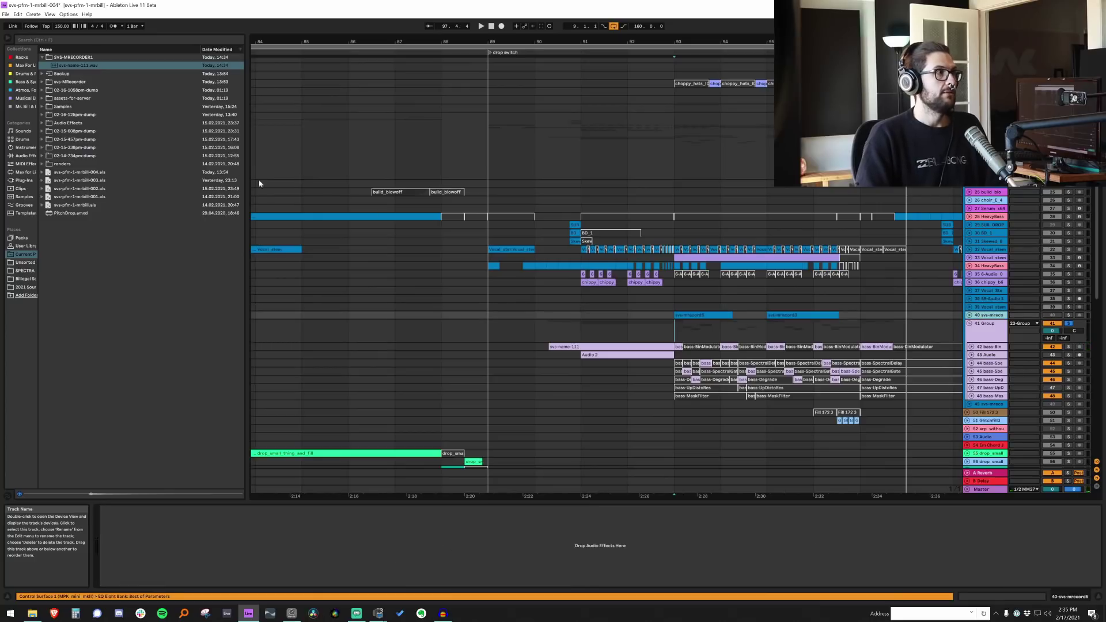
{"action": "left_click", "coordinate": [970, 315]}
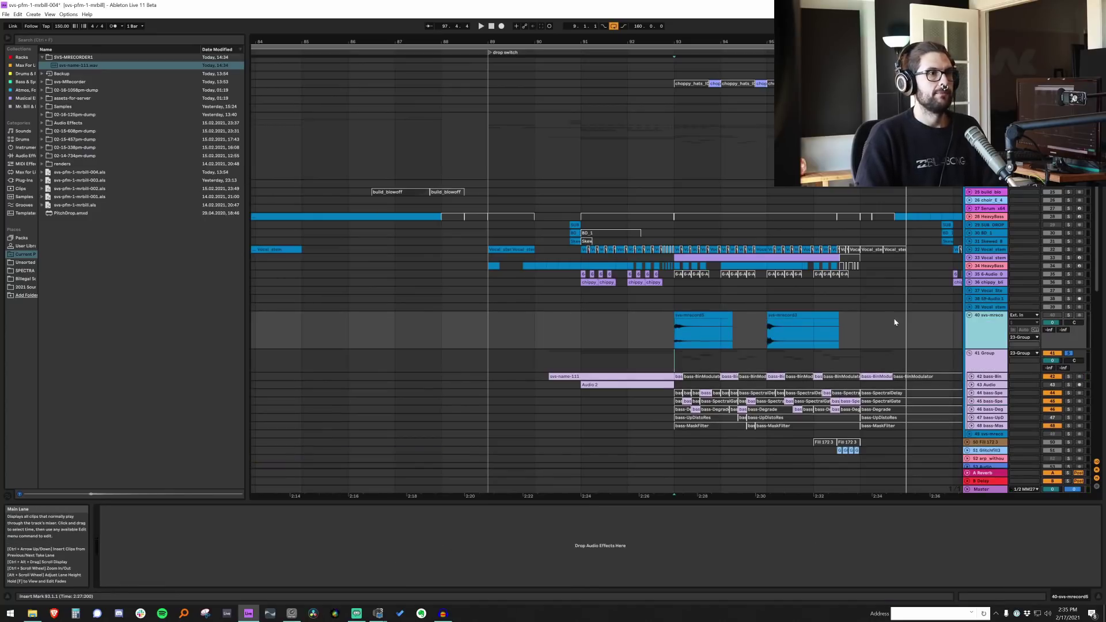
{"action": "left_click_drag", "start_coordinate": [895, 321], "coordinate": [661, 322]}
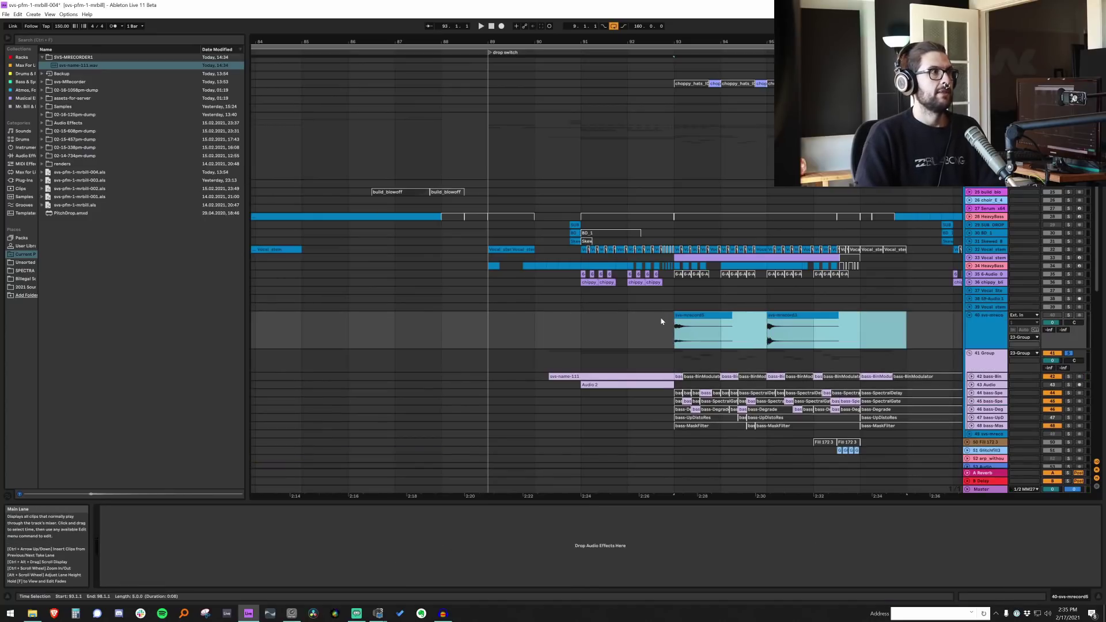
{"action": "key", "text": "Delete"}
{"action": "left_click", "coordinate": [68, 60]}
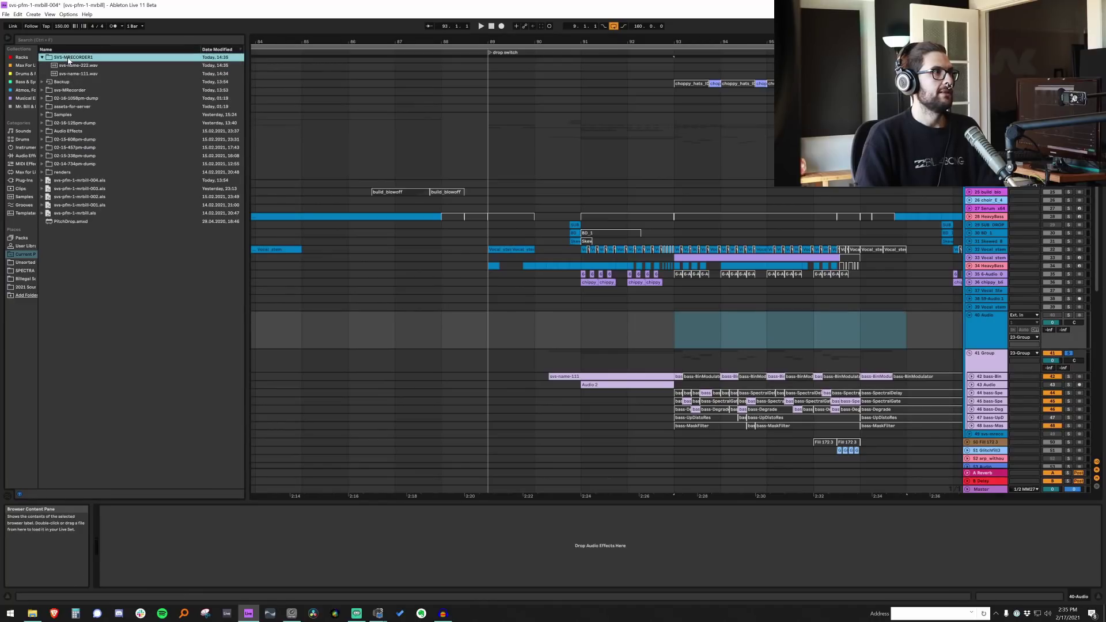
{"action": "left_click_drag", "start_coordinate": [74, 67], "coordinate": [672, 326]}
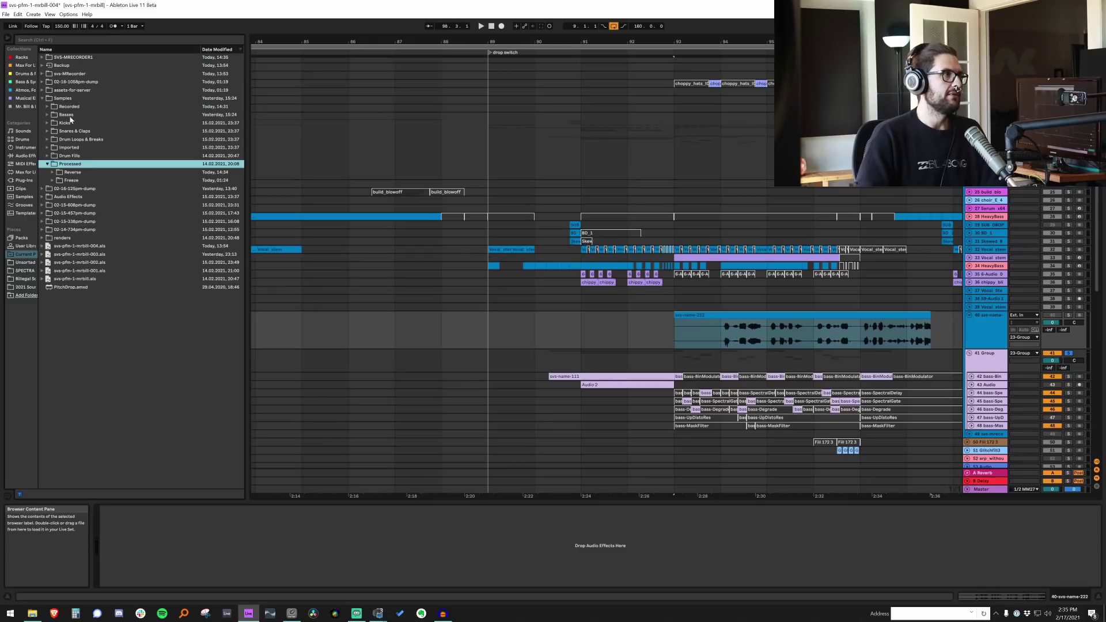
List the files in the Samples project's Recorded folder, unsolo the 41 Group and fold the track holding the svs-name-222 clip
{"action": "left_click", "coordinate": [69, 107]}
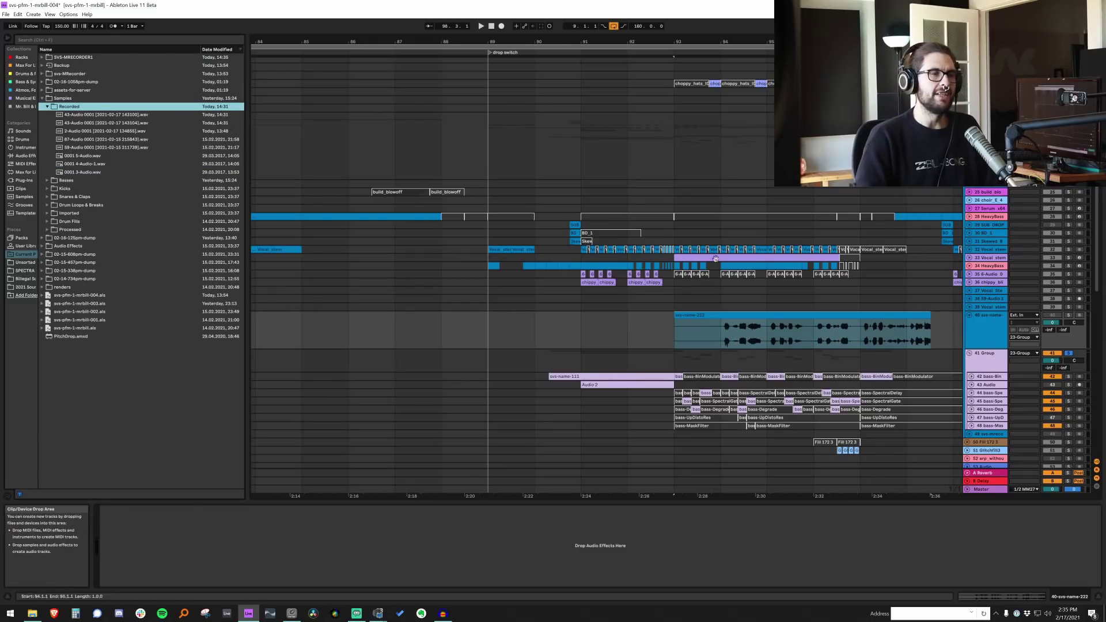
{"action": "left_click", "coordinate": [723, 316]}
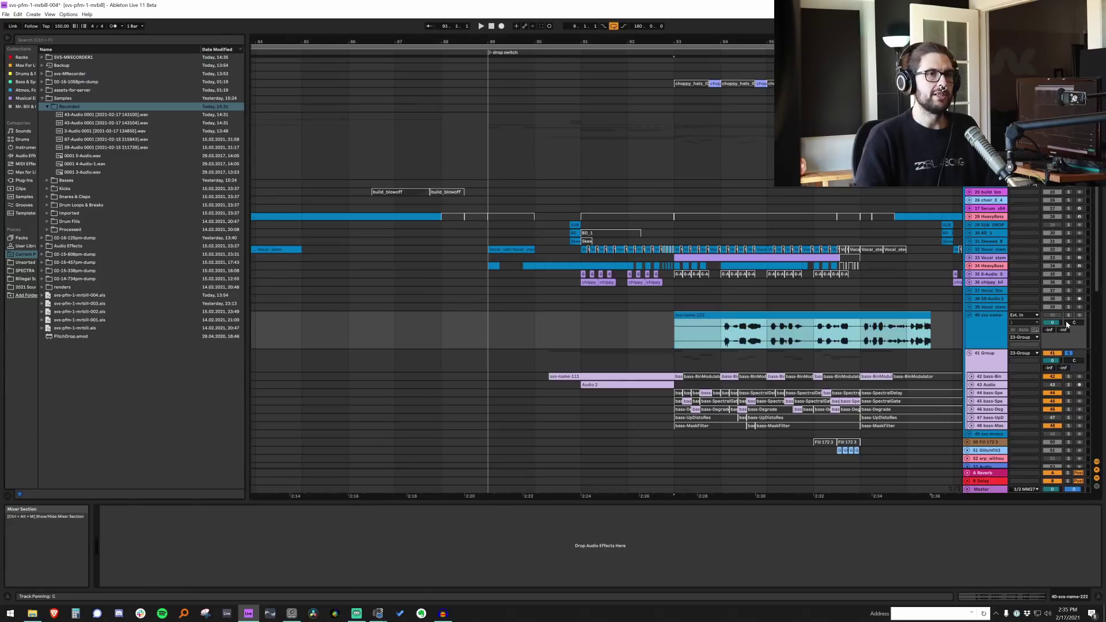
{"action": "left_click", "coordinate": [1068, 353]}
{"action": "left_click", "coordinate": [989, 330]}
{"action": "key", "text": "u"}
Open the MRecorder window on the Master and unfold the device's parameters
{"action": "left_click", "coordinate": [1004, 491]}
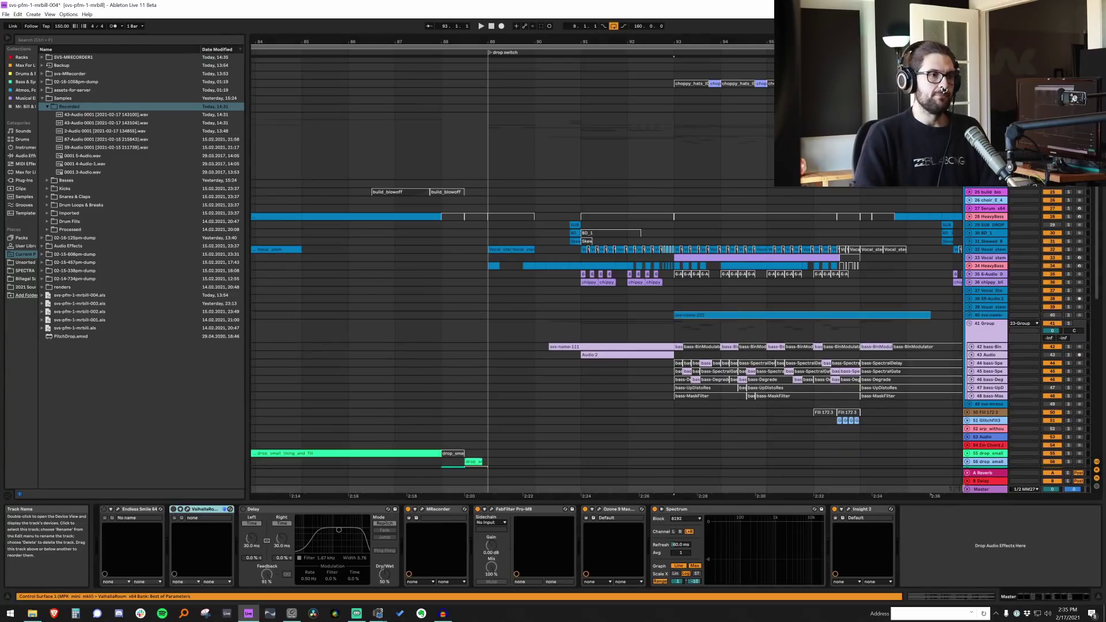
{"action": "left_click", "coordinate": [422, 511]}
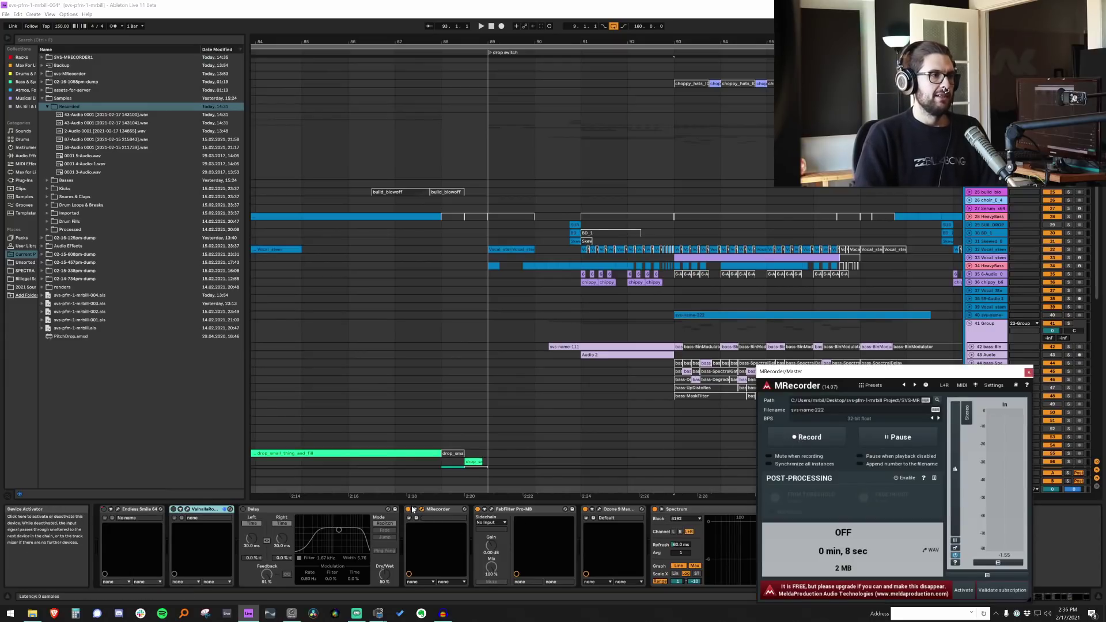
{"action": "left_click", "coordinate": [415, 510]}
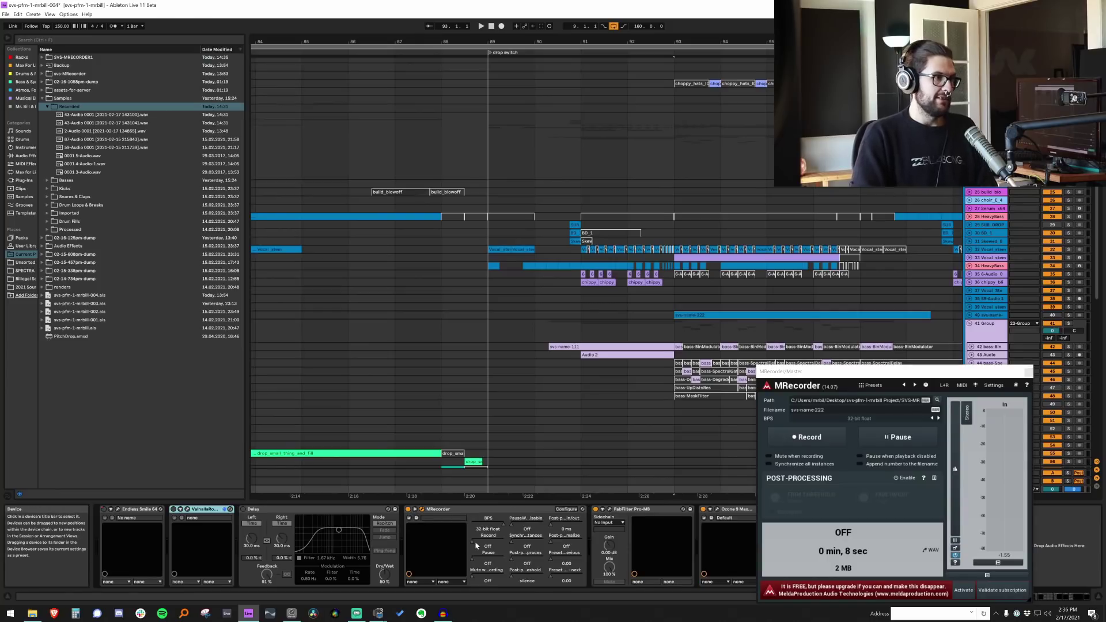
Try mapping MRecorder's Record parameter to a MIDI note, remove that mapping, and try the key mapping mode on the same parameter
{"action": "key", "text": "ctrl+m"}
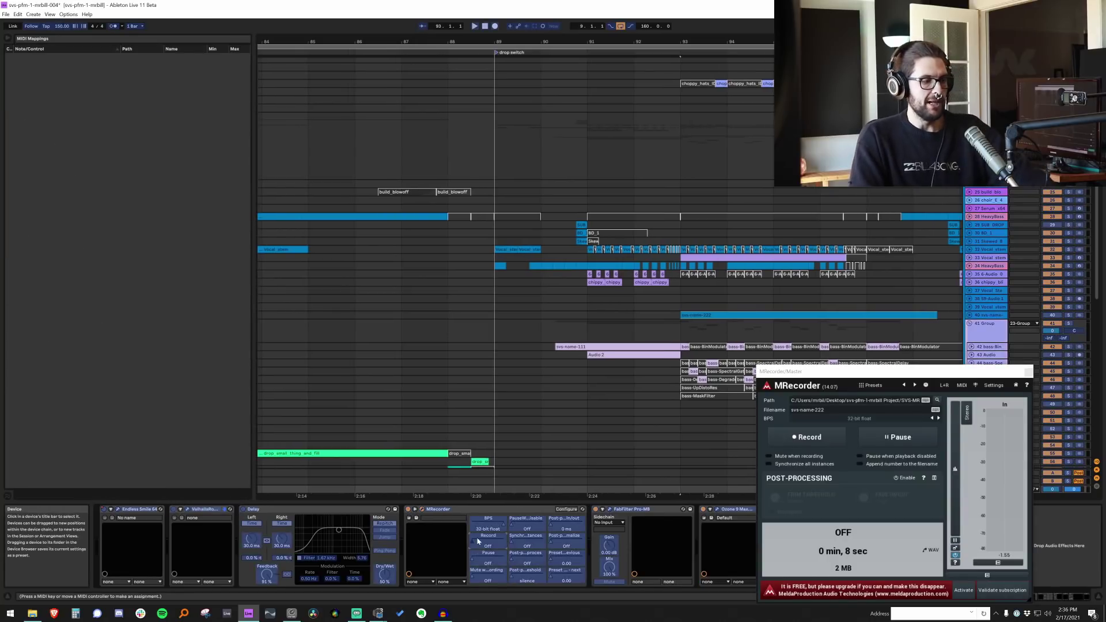
{"action": "left_click", "coordinate": [486, 545]}
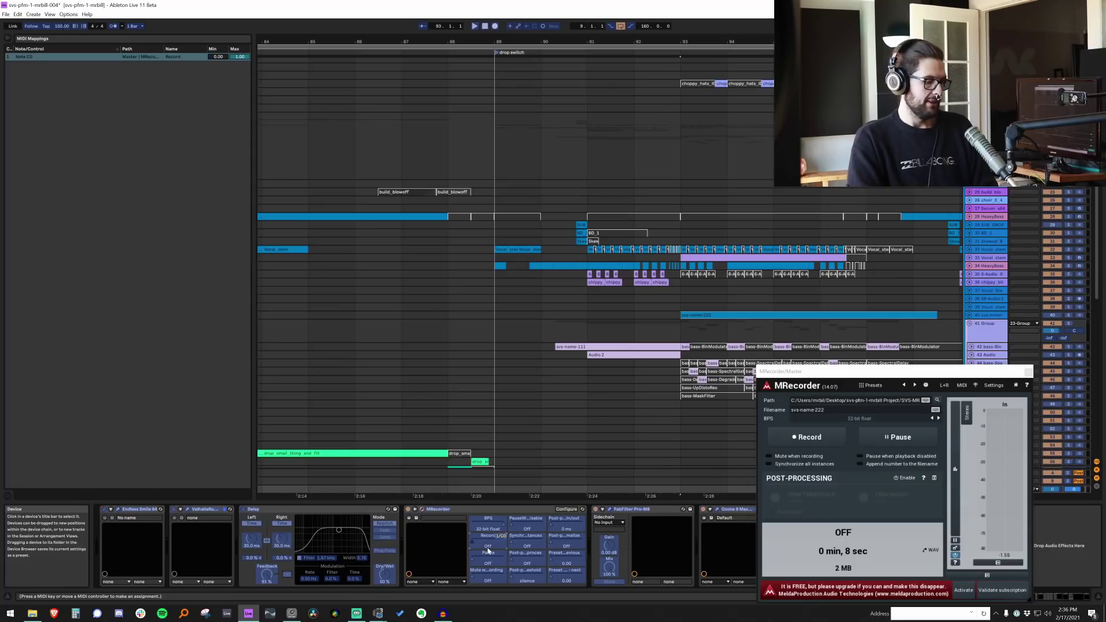
{"action": "key", "text": "Delete"}
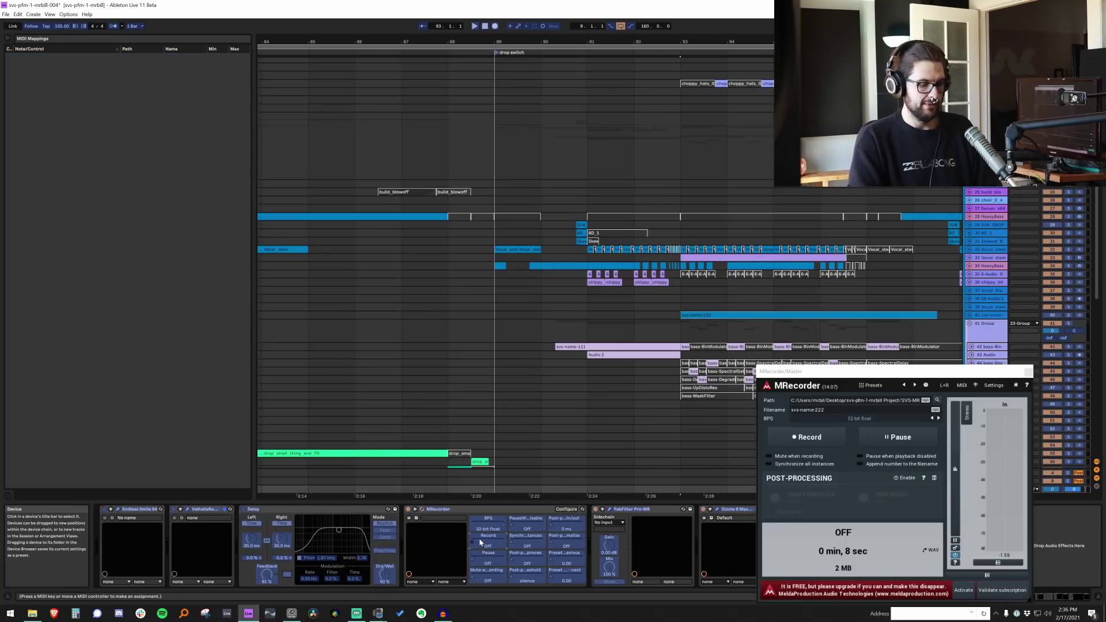
{"action": "key", "text": "ctrl+m"}
{"action": "key", "text": "ctrl+k"}
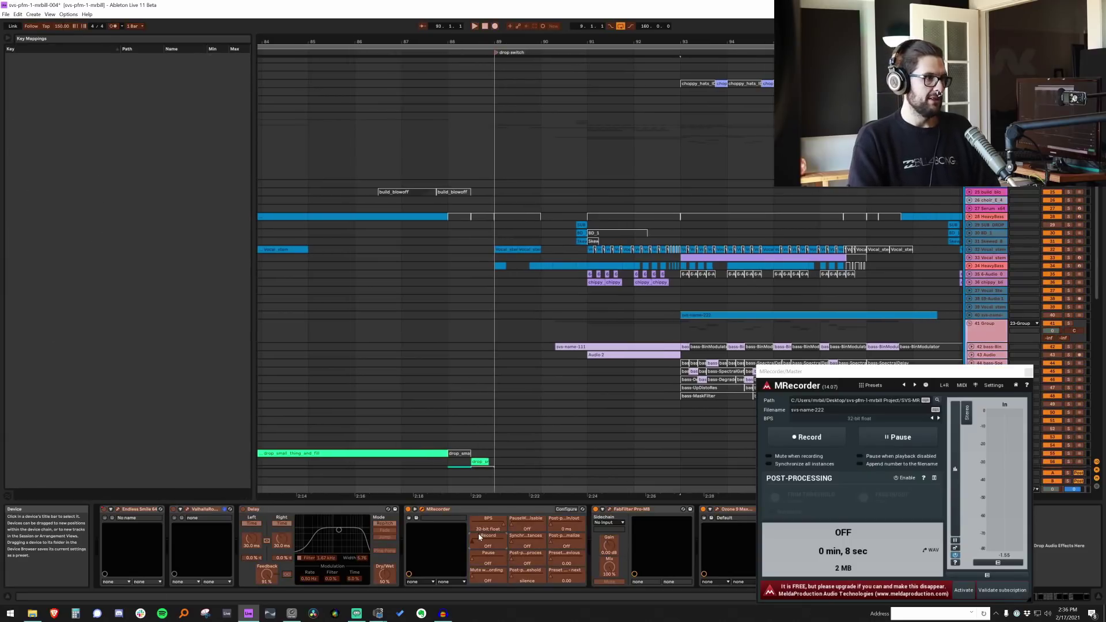
{"action": "left_click", "coordinate": [478, 537]}
{"action": "key", "text": "ctrl+m"}
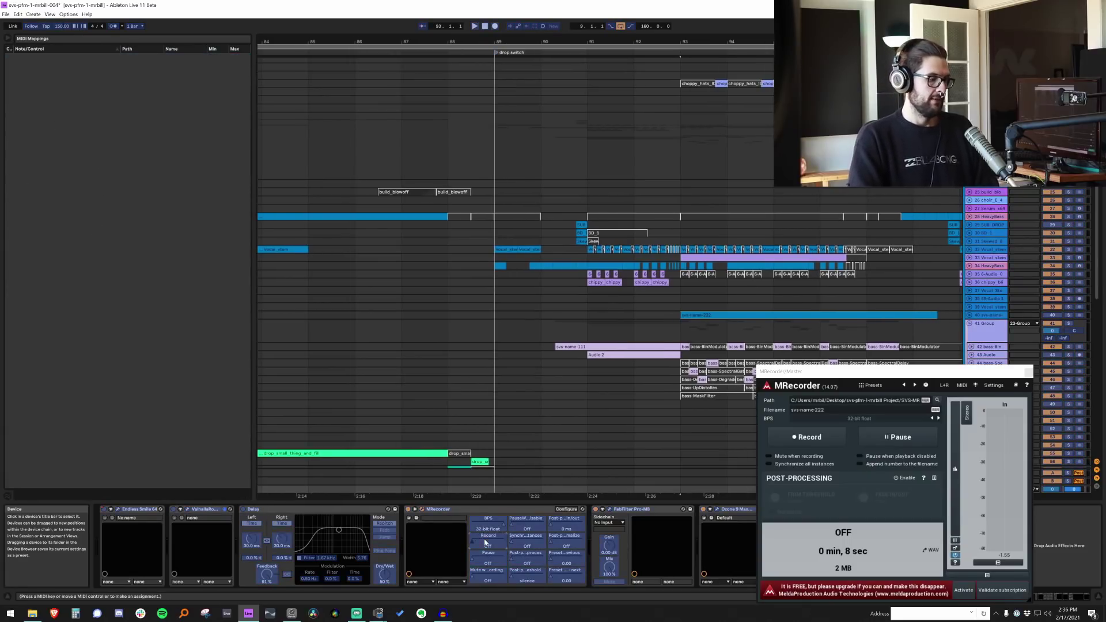
{"action": "key", "text": "ctrl+m"}
Toggle MRecorder's Record parameter on and off, and set the recording filename to svs-name-333
{"action": "left_click", "coordinate": [483, 541]}
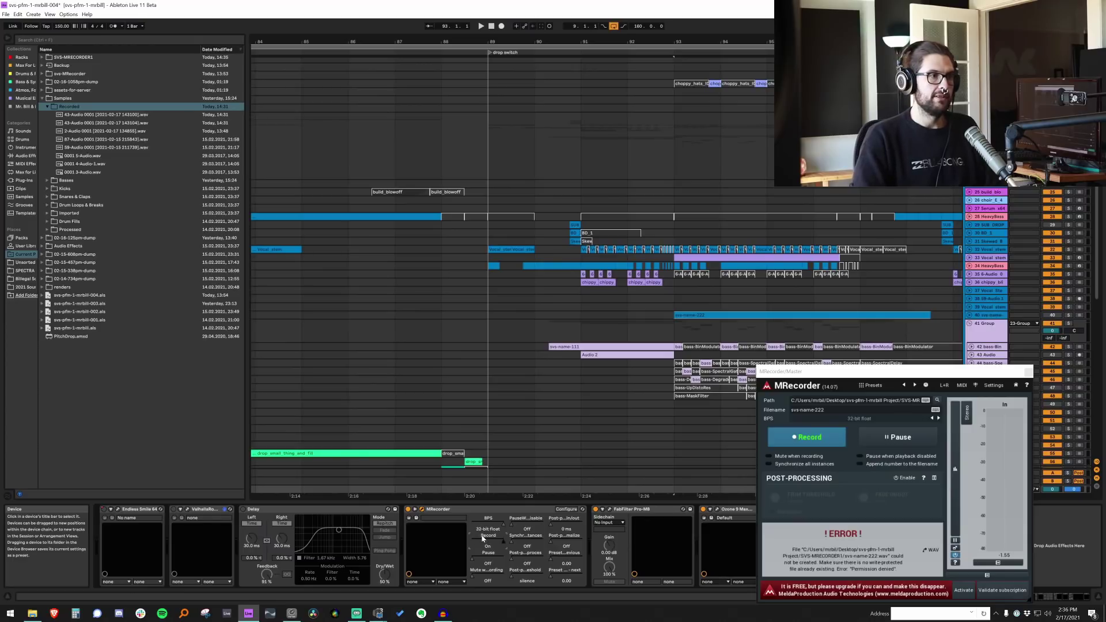
{"action": "left_click", "coordinate": [796, 442]}
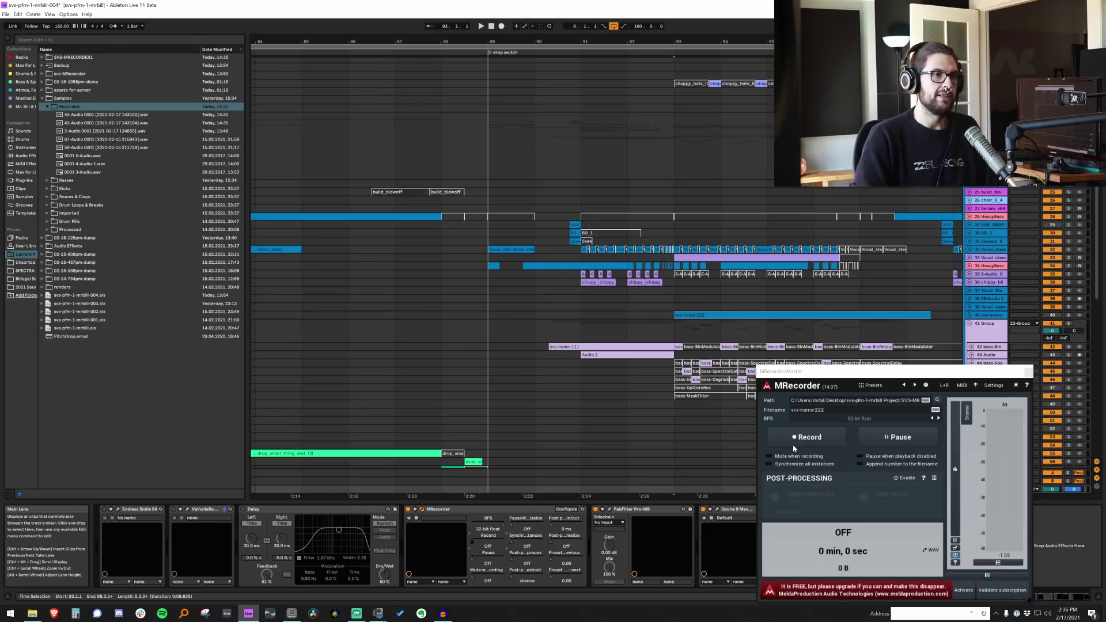
{"action": "left_click", "coordinate": [856, 413]}
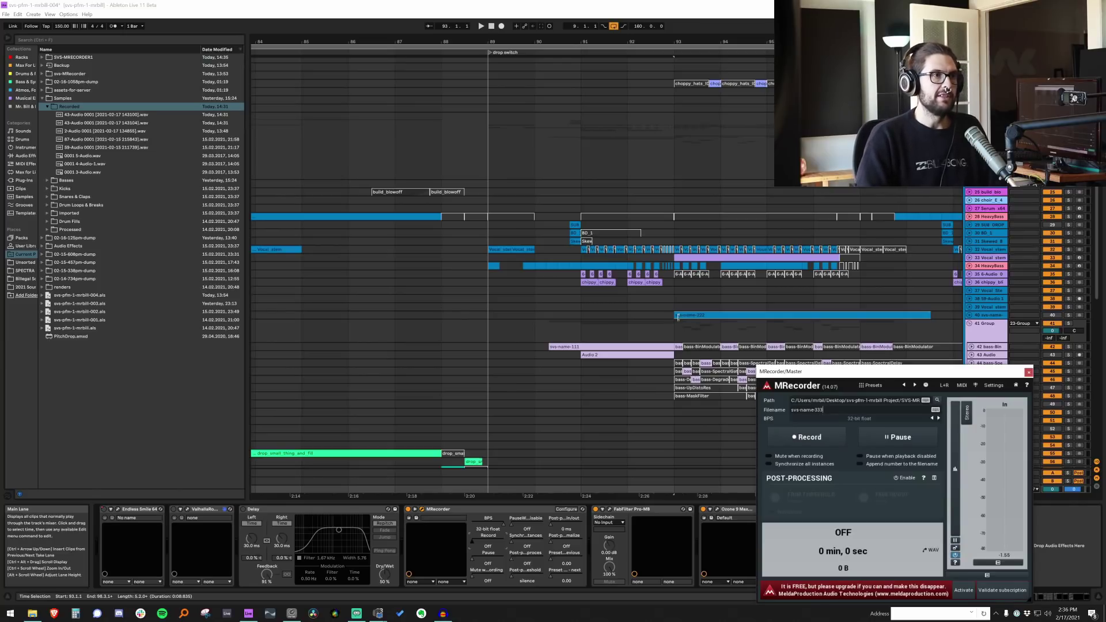
Unfold and solo the 34 HeavyBass track, and play it from bar 93 to capture it as svs-name-333
{"action": "left_click", "coordinate": [684, 301]}
{"action": "left_click", "coordinate": [970, 266]}
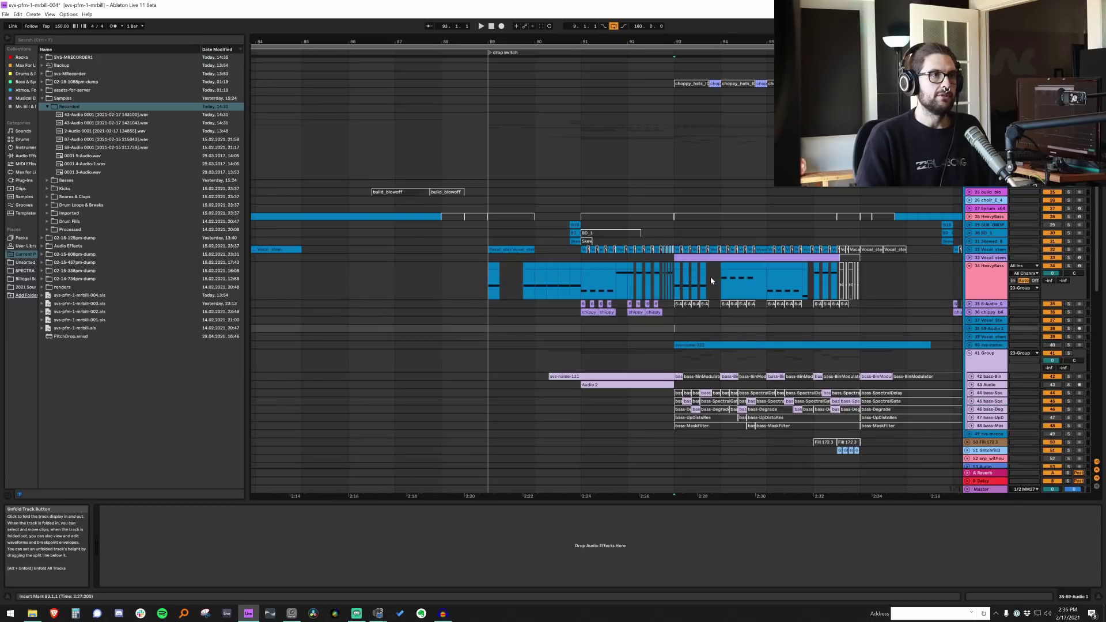
{"action": "left_click", "coordinate": [679, 266]}
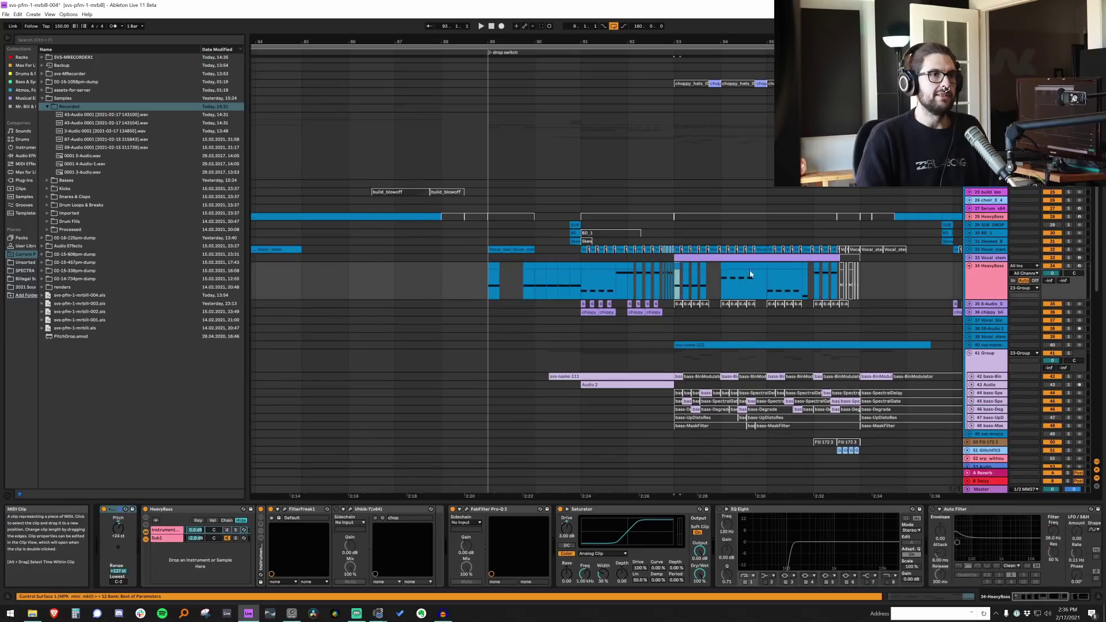
{"action": "left_click", "coordinate": [1069, 266]}
{"action": "key", "text": "space"}
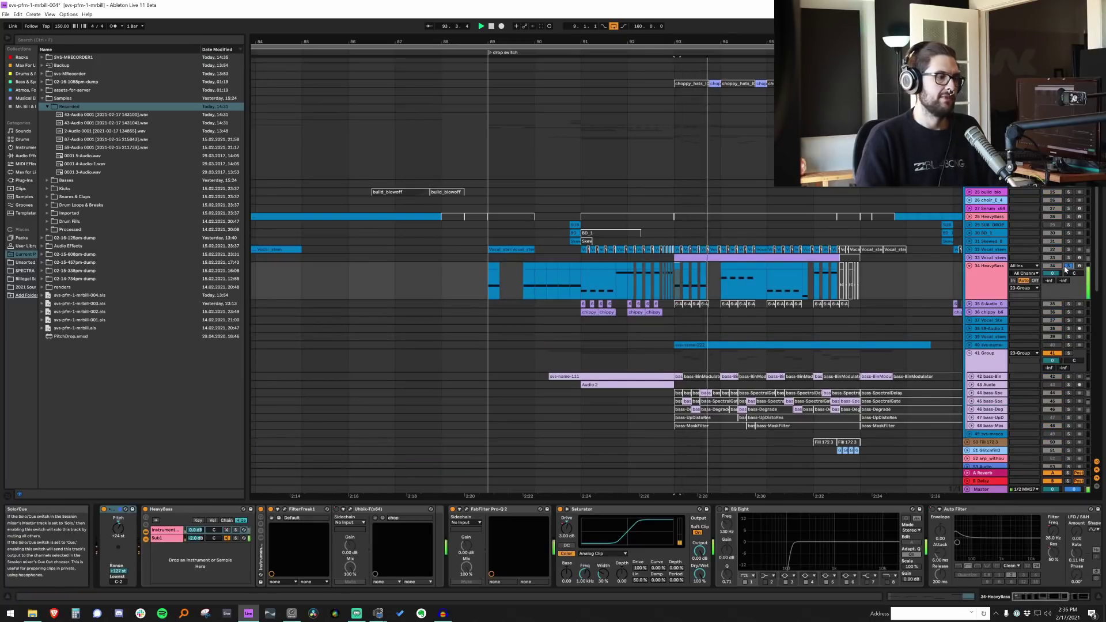
Collapse the Samples folder, expand the SVS-MRECORDER1 folder and select svs-name-333.wav
{"action": "left_click", "coordinate": [68, 58]}
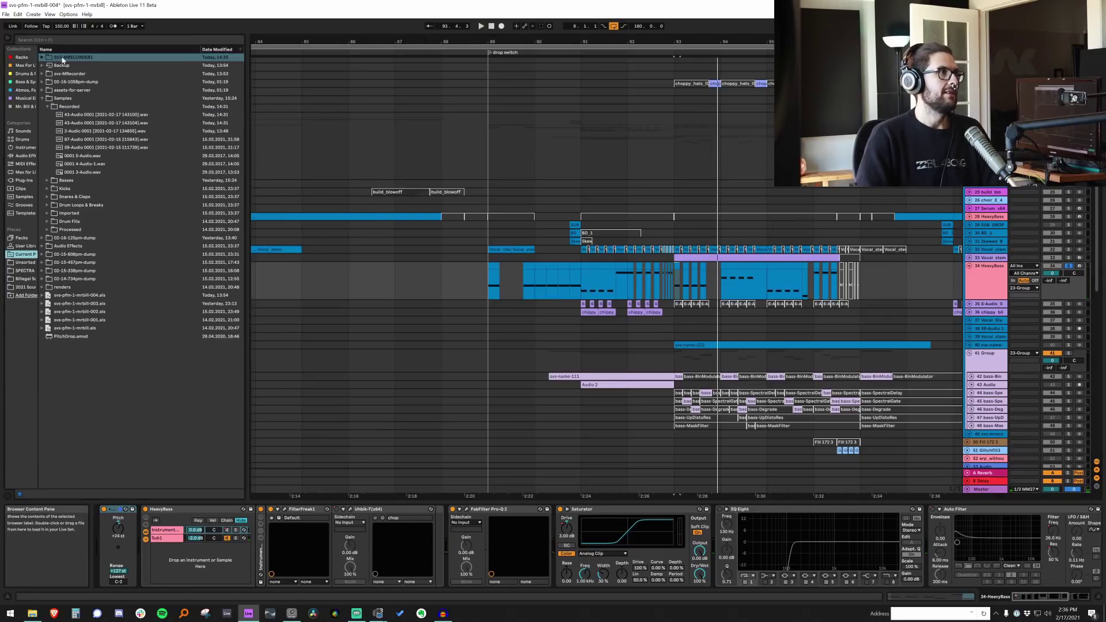
{"action": "left_click", "coordinate": [69, 108]}
{"action": "key", "text": "Left"}
{"action": "key", "text": "Left"}
{"action": "key", "text": "Left"}
{"action": "left_click", "coordinate": [64, 58]}
{"action": "key", "text": "Right"}
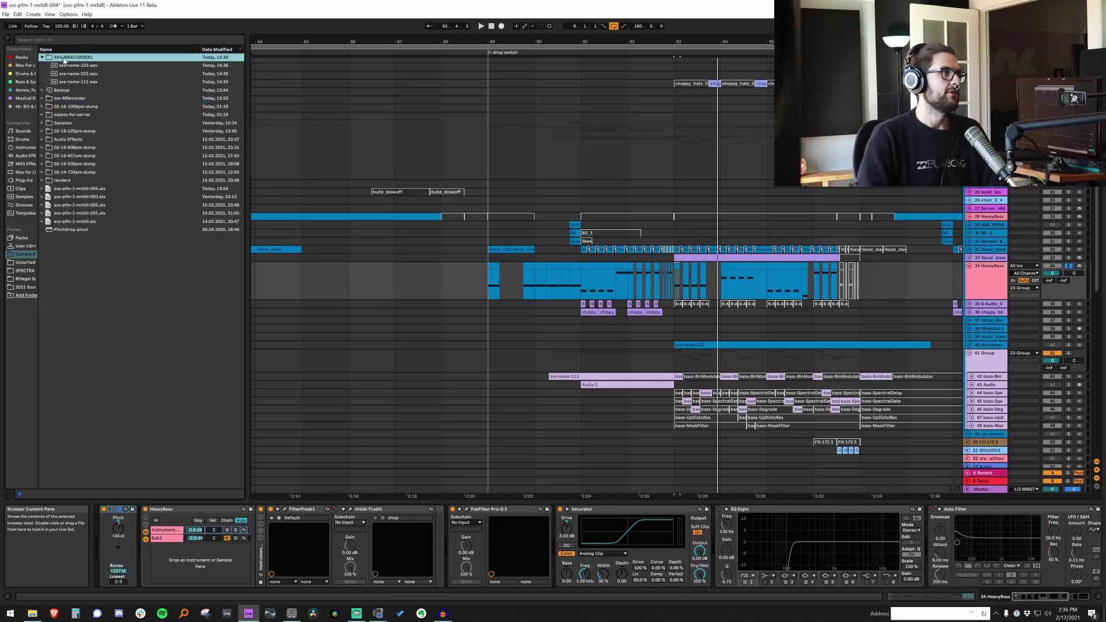
{"action": "left_click", "coordinate": [71, 67]}
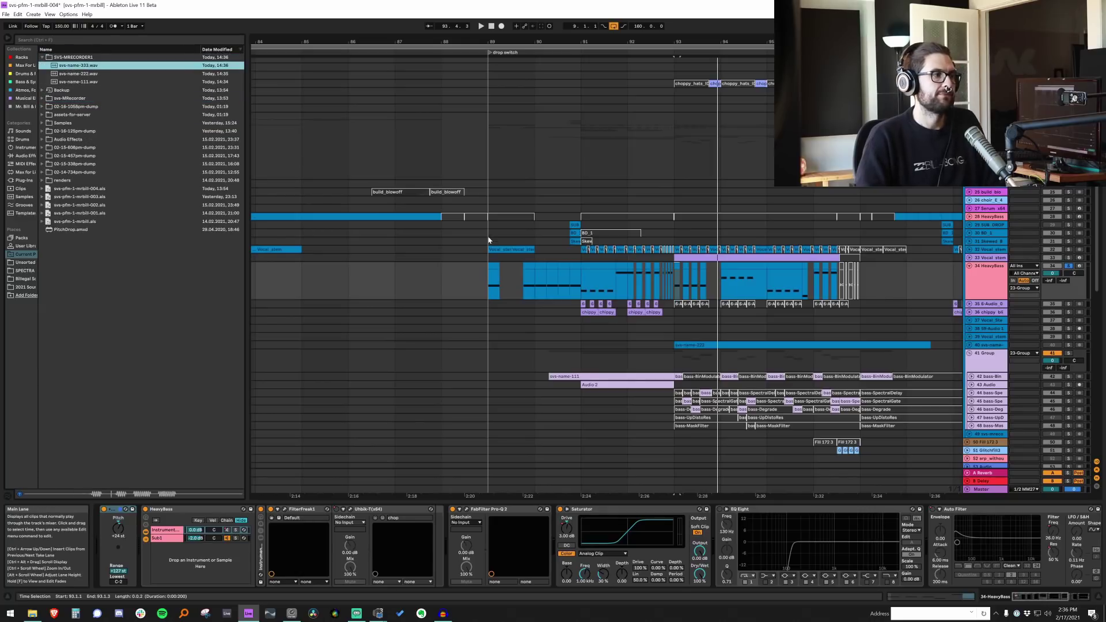